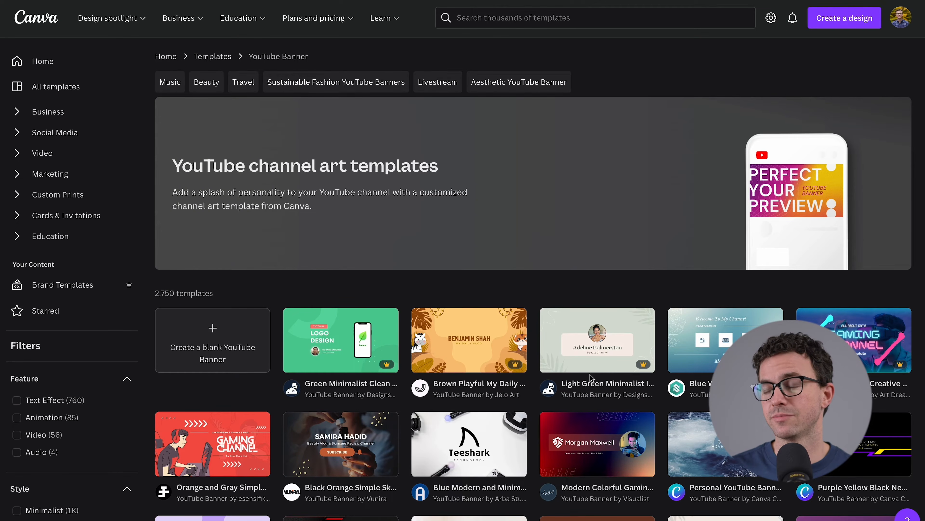
- Browse the YouTube channel art templates and create a blank YouTube Banner design
scroll(591, 378, down, 10)
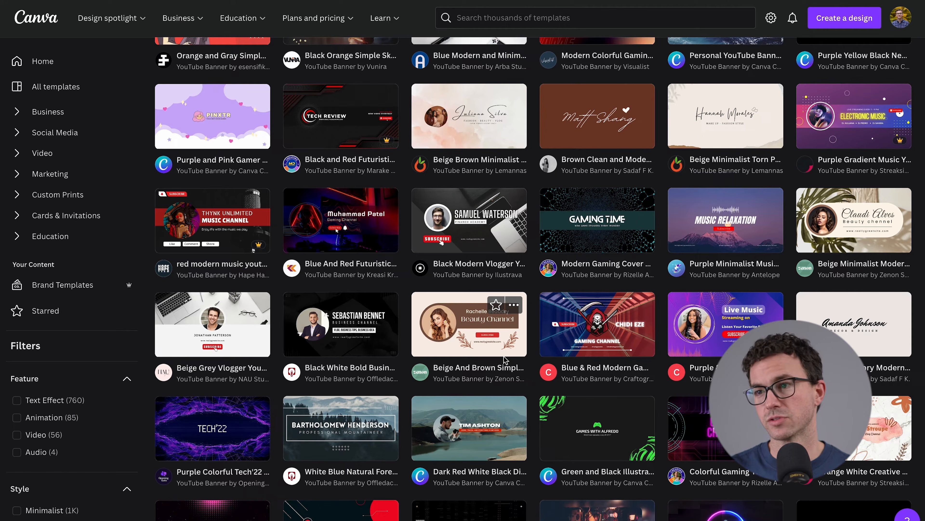
scroll(337, 291, up, 10)
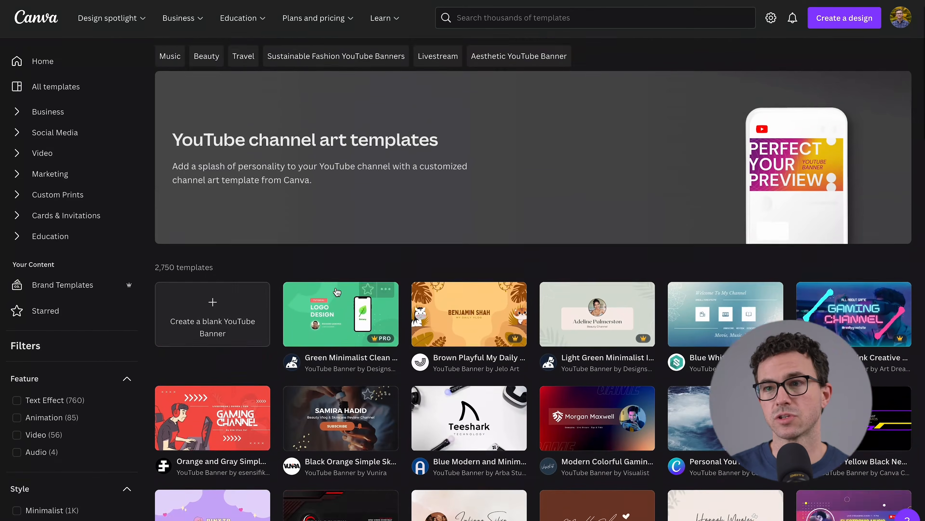
scroll(337, 291, up, 1)
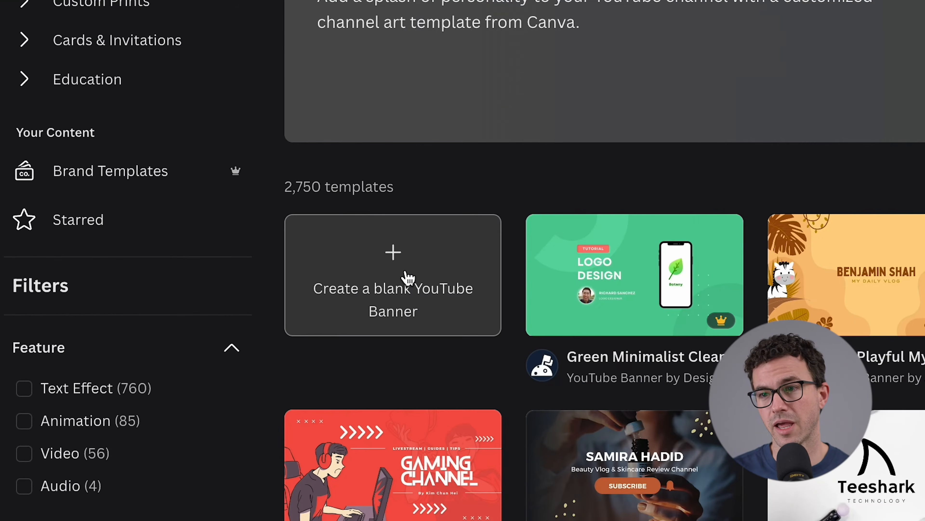
click(406, 274)
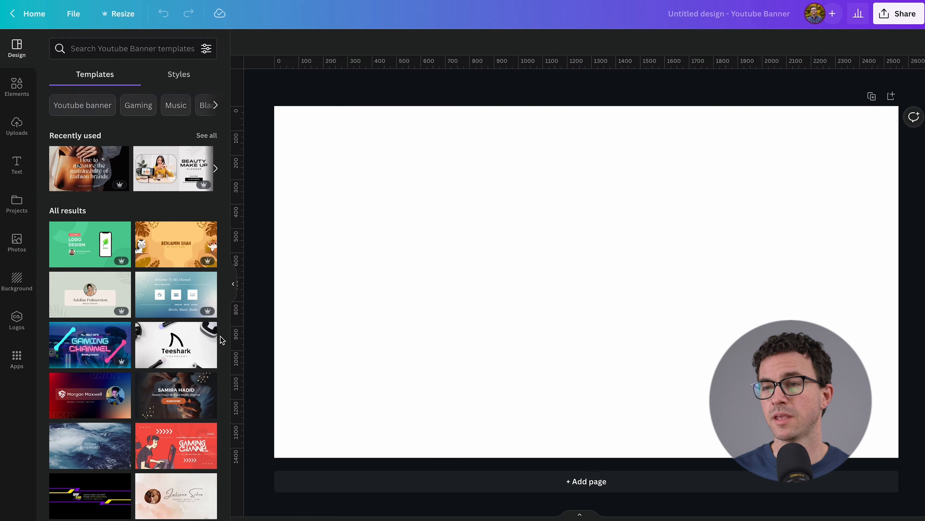
- Set the blank page's background to the dark navy colour from the THEFIGCO COLORES brand palette
click(303, 330)
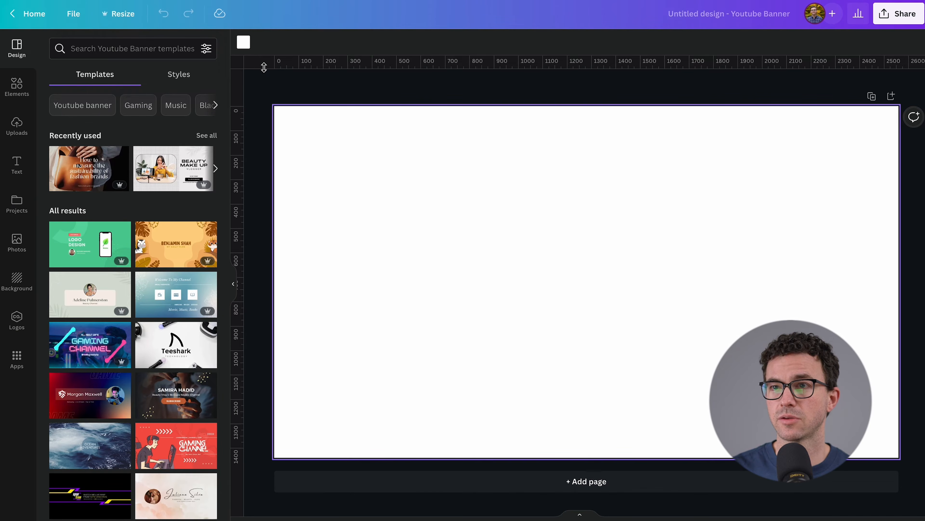
click(243, 42)
click(61, 183)
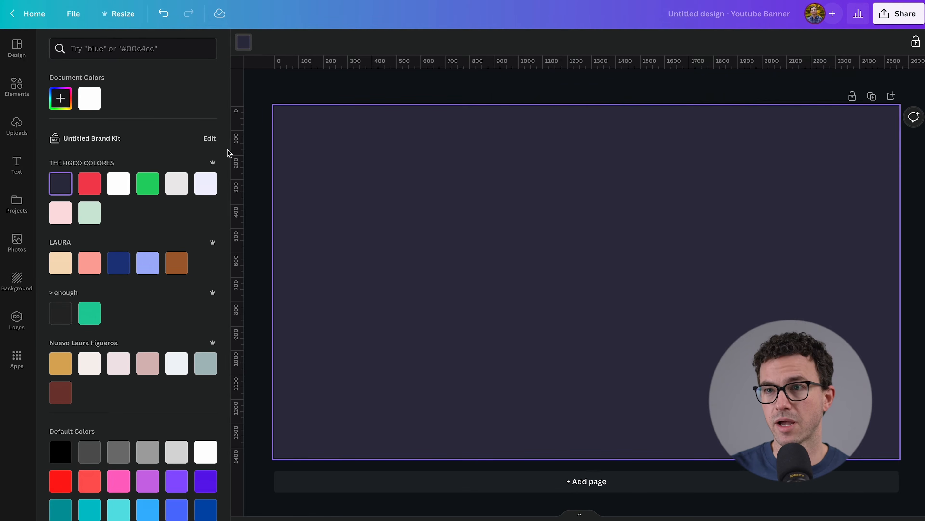
- Toggle the display of rulers and guides off and on again
click(79, 16)
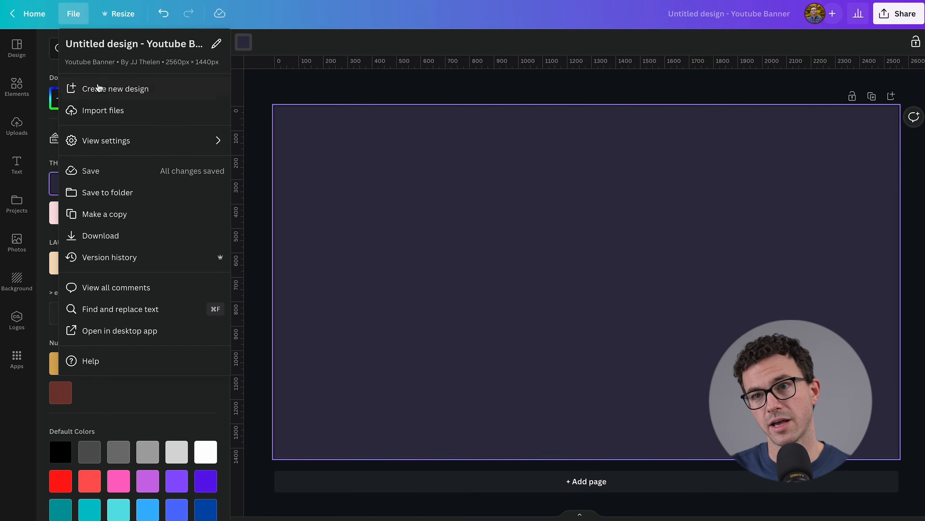
mouse_move(207, 141)
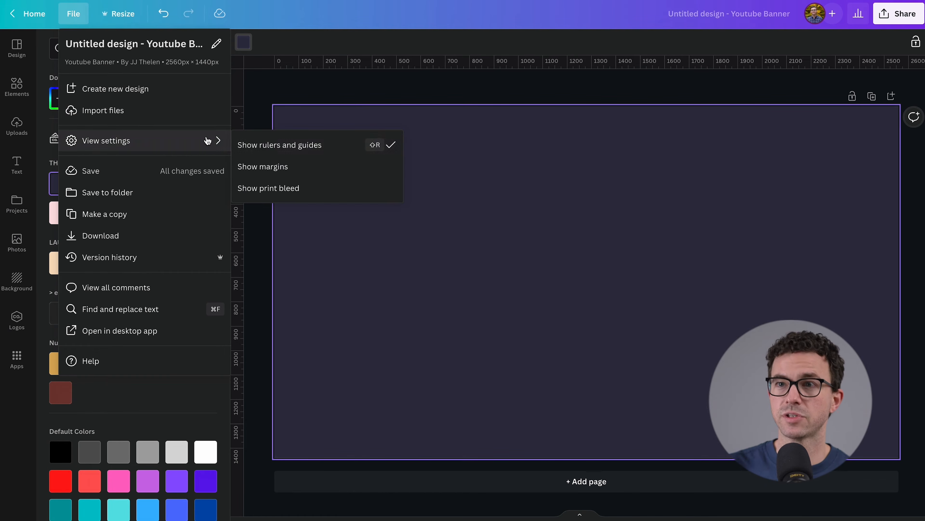
click(281, 146)
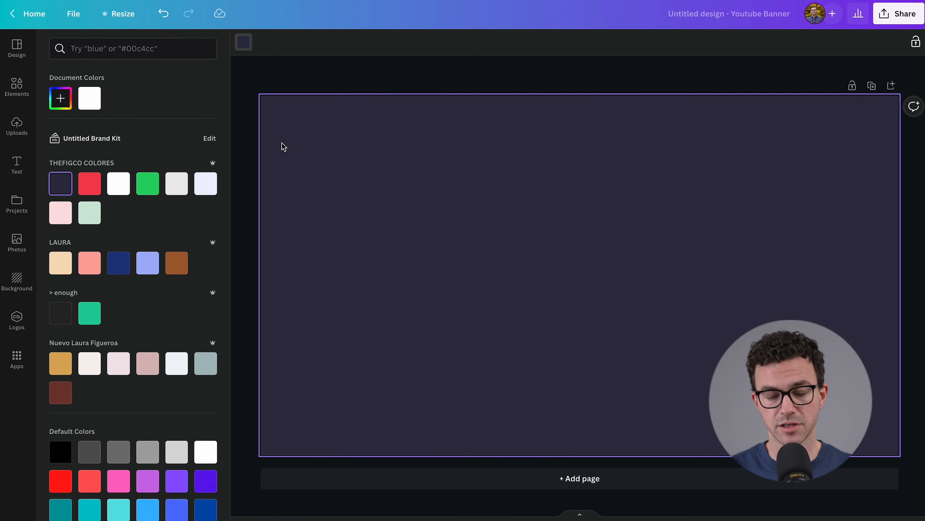
key(shift+r)
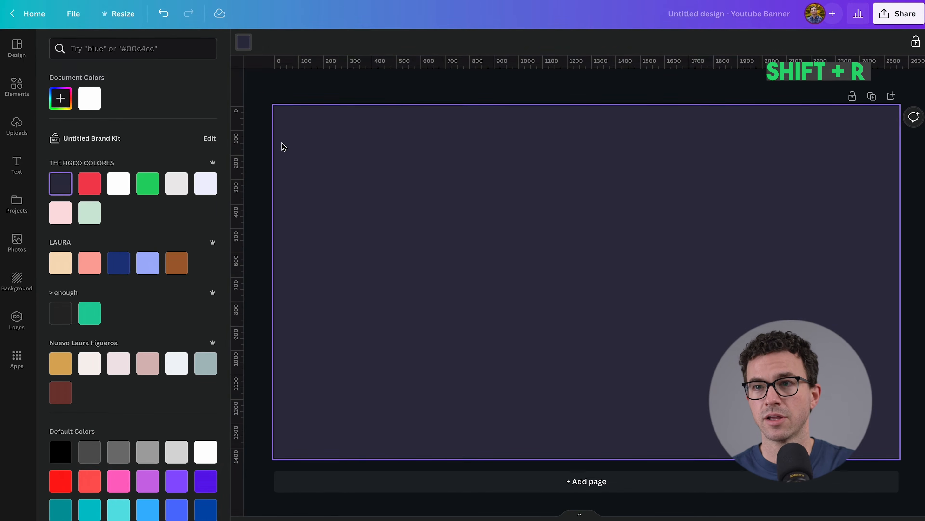
key(shift+r)
key(shift+r)
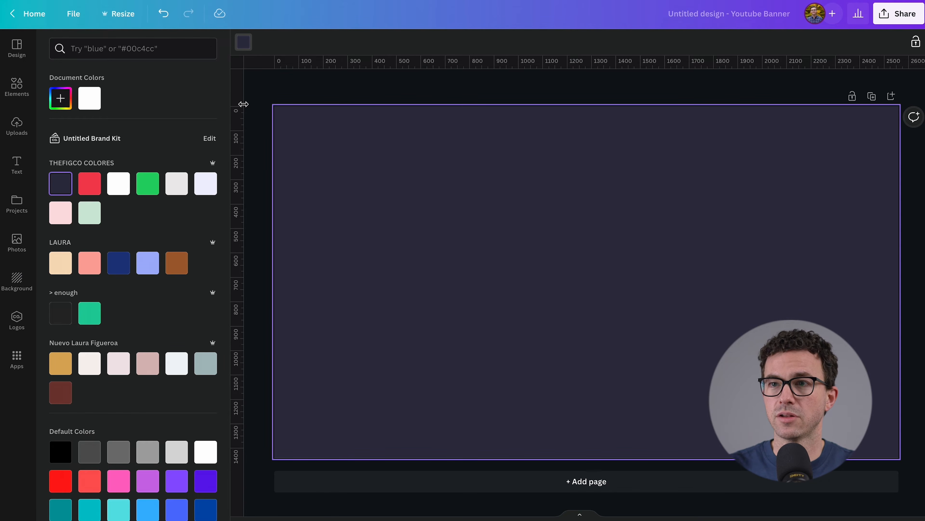
- Place vertical guides at about 510 and 2050 px and horizontal guides at about 505 and 930 px to frame the safe area
mouse_move(243, 105)
mouse_down()
mouse_move(636, 111)
mouse_move(685, 127)
mouse_move(667, 132)
mouse_move(776, 137)
mouse_up()
drag(243, 91, 398, 98)
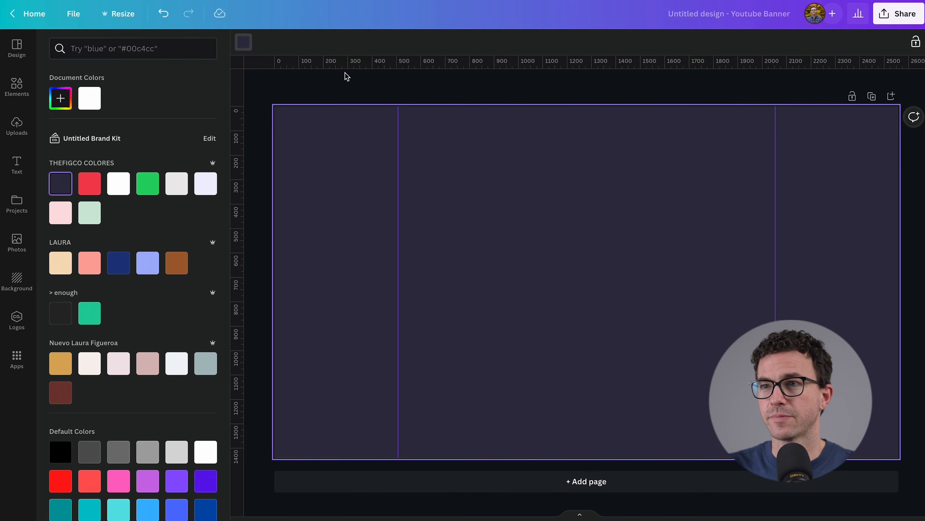
drag(315, 68, 307, 230)
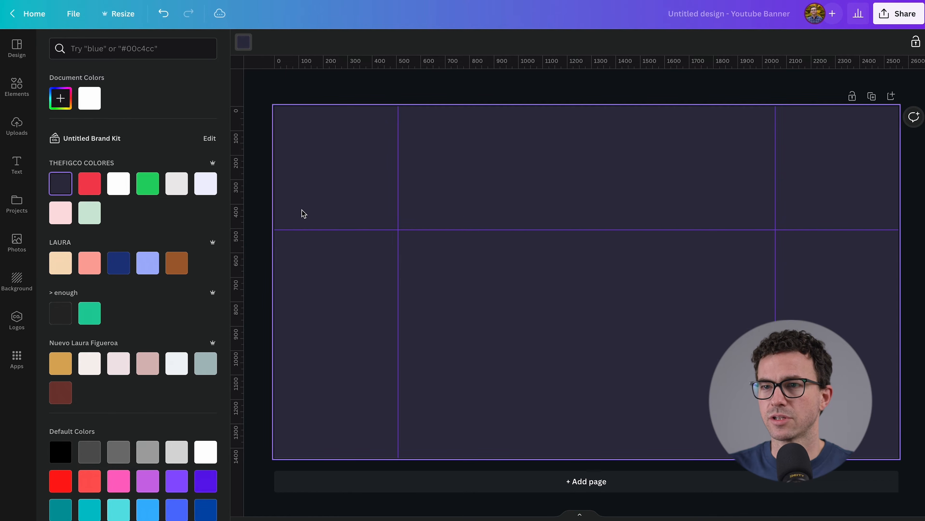
mouse_move(367, 68)
mouse_down()
mouse_move(345, 240)
mouse_move(346, 334)
mouse_up()
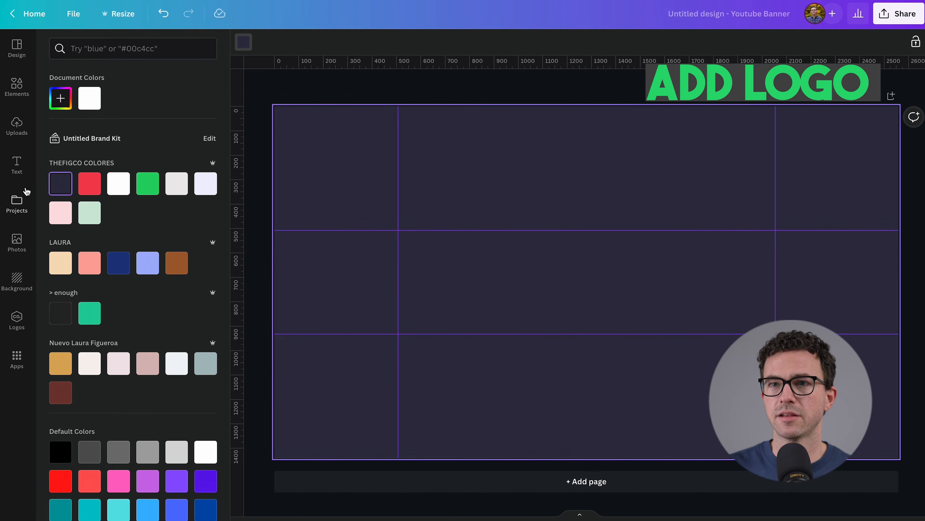
- Insert the uploaded white THEFIGCO logo, shrink it to about half size, and position it in the safe area's upper-left part
click(17, 126)
click(17, 126)
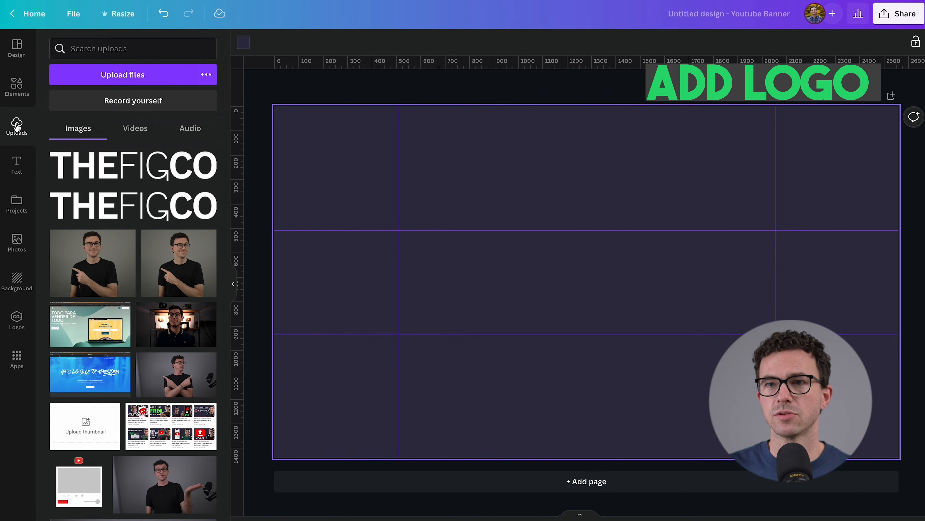
click(151, 166)
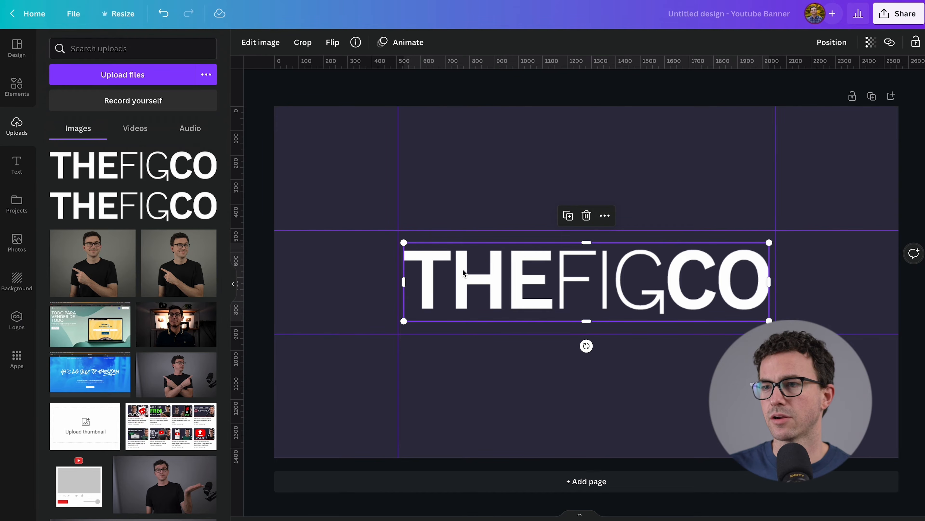
drag(767, 317, 607, 245)
drag(535, 261, 541, 254)
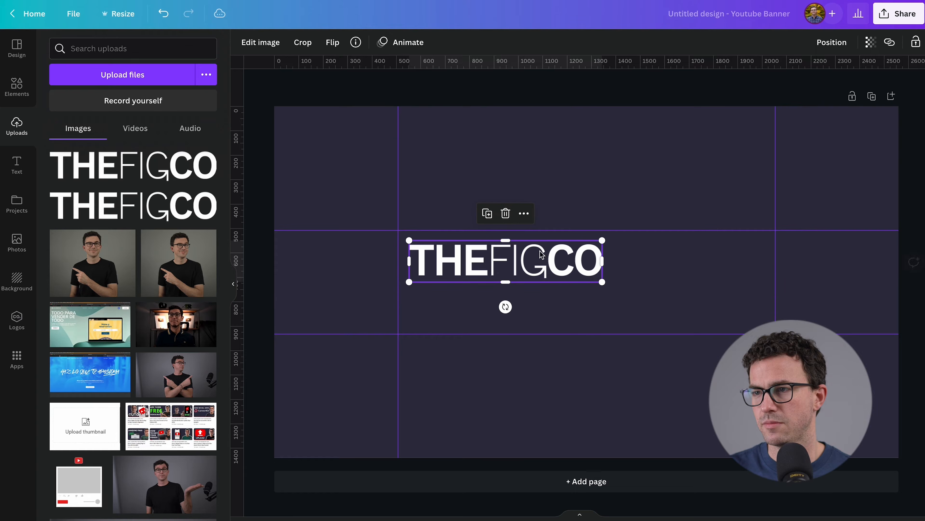
click(556, 194)
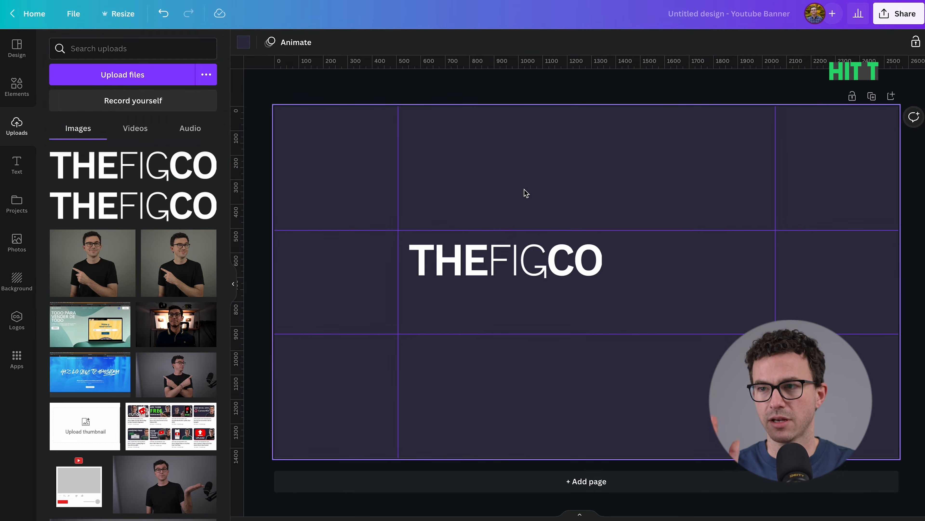
- Add a text box reading "GROW YOUR AUDIENCE ONLINE" in the Open Sans Extra Bold font
key(t)
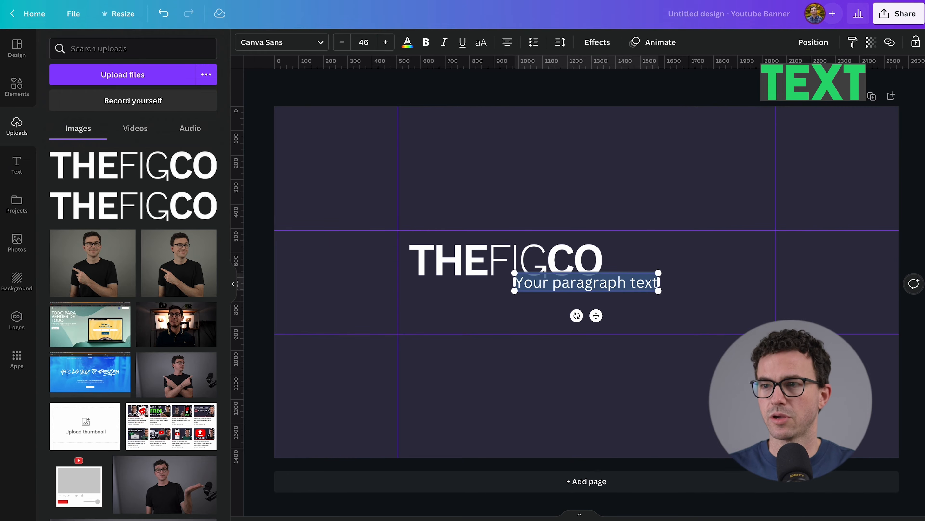
click(319, 42)
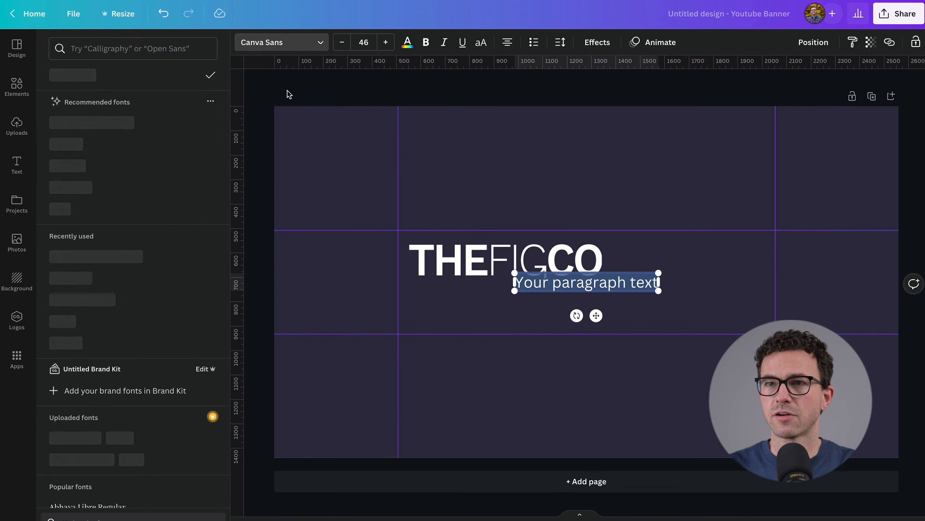
click(135, 256)
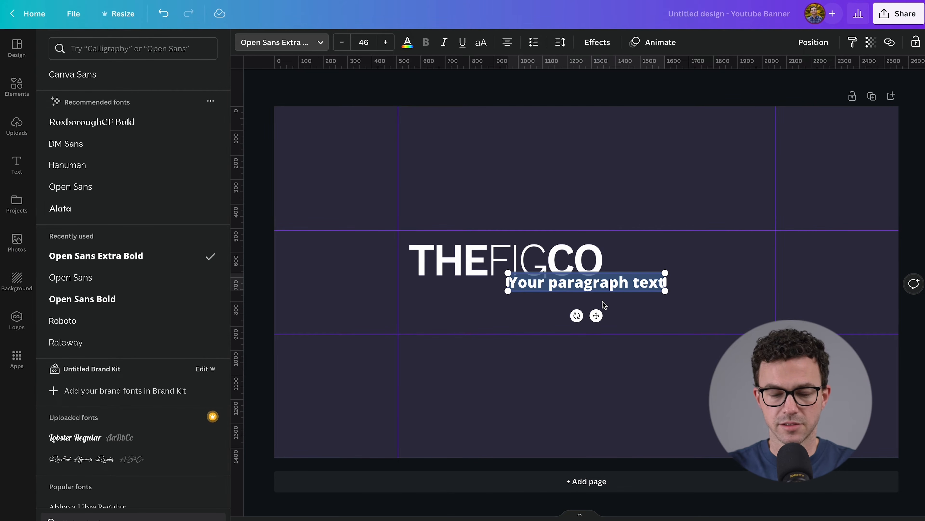
text(ION)
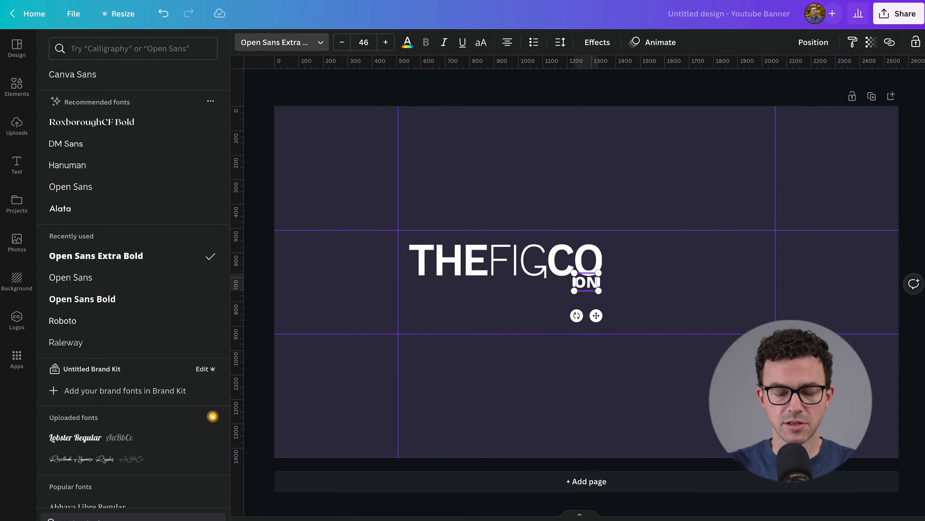
key(BackSpace)
key(BackSpace)
key(BackSpace)
text(IGROW YOUR AUDIENC)
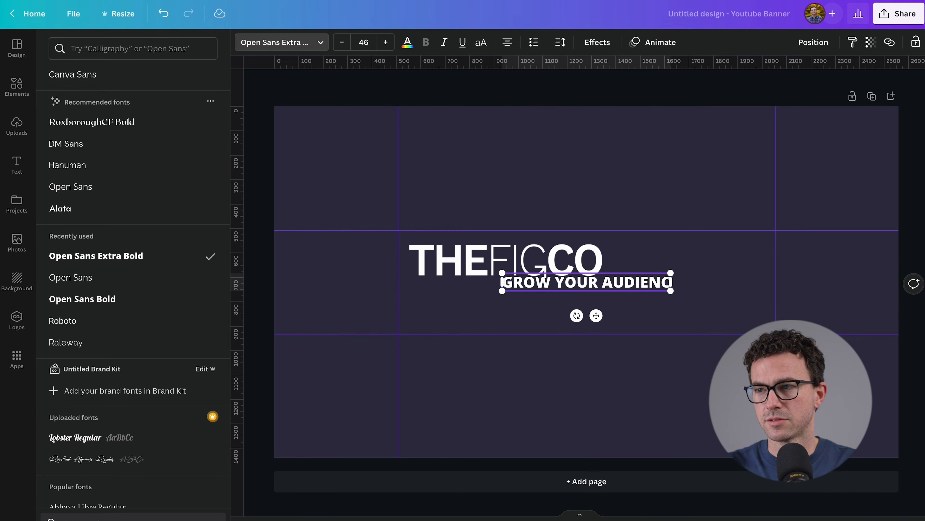
text(E!)
text( ONLINE)
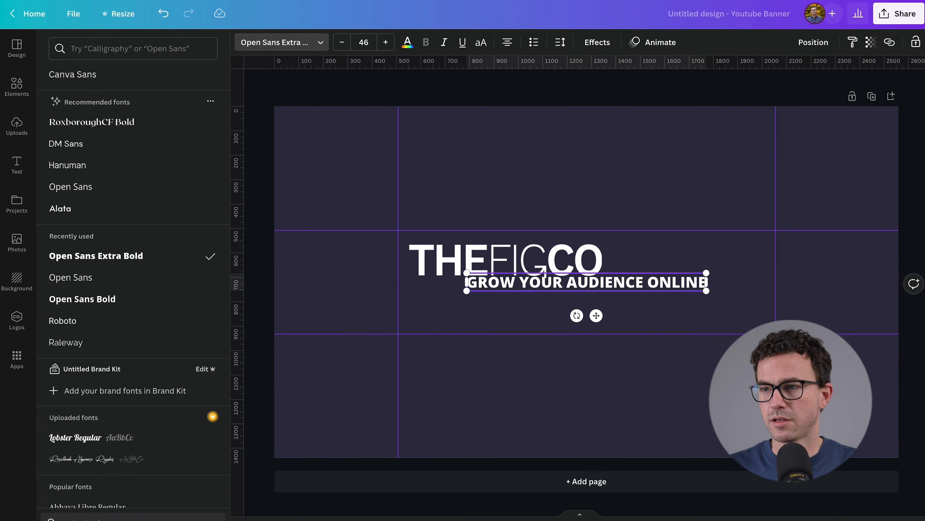
key(Escape)
- Place the tagline directly beneath the logo, aligned with its left edge, and reduce its font size to 37 to match the logo's width
mouse_move(585, 294)
mouse_down()
mouse_move(673, 262)
mouse_move(626, 260)
mouse_move(601, 290)
mouse_move(580, 291)
mouse_up()
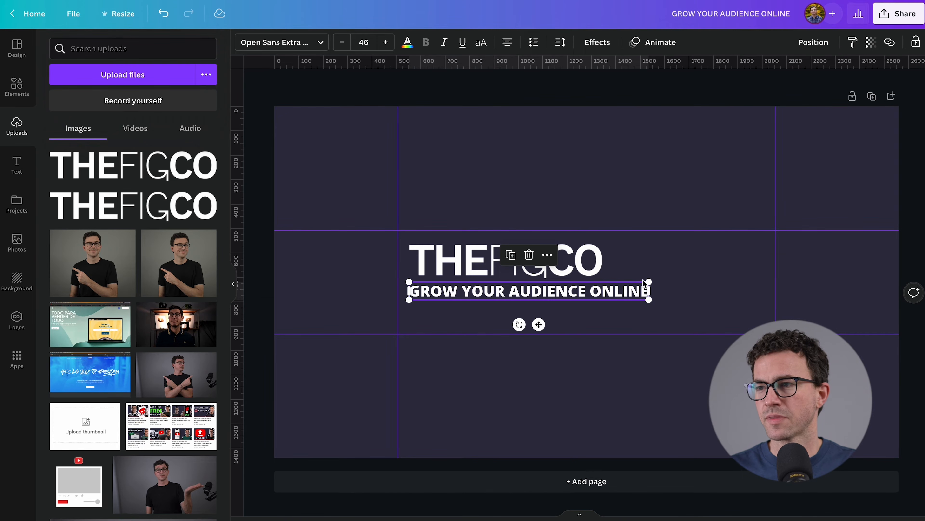
click(624, 294)
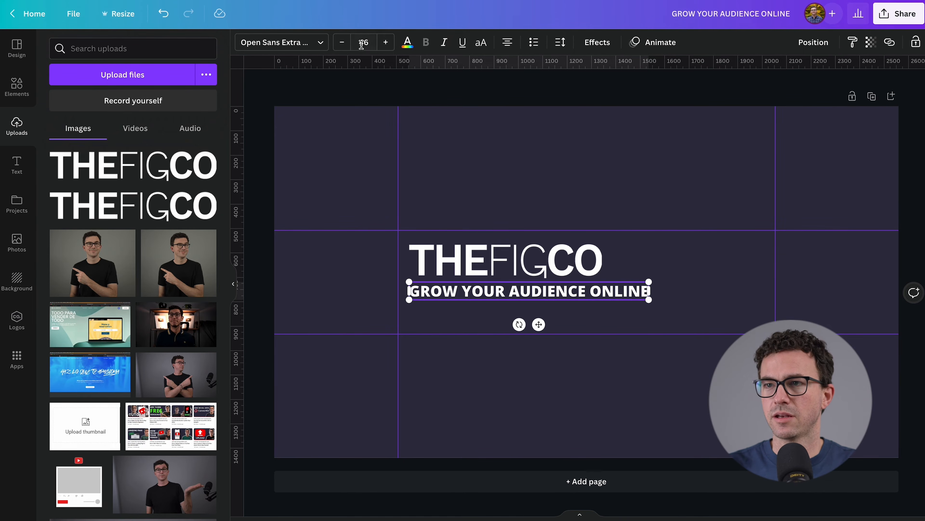
click(349, 45)
click(349, 45)
click(349, 45)
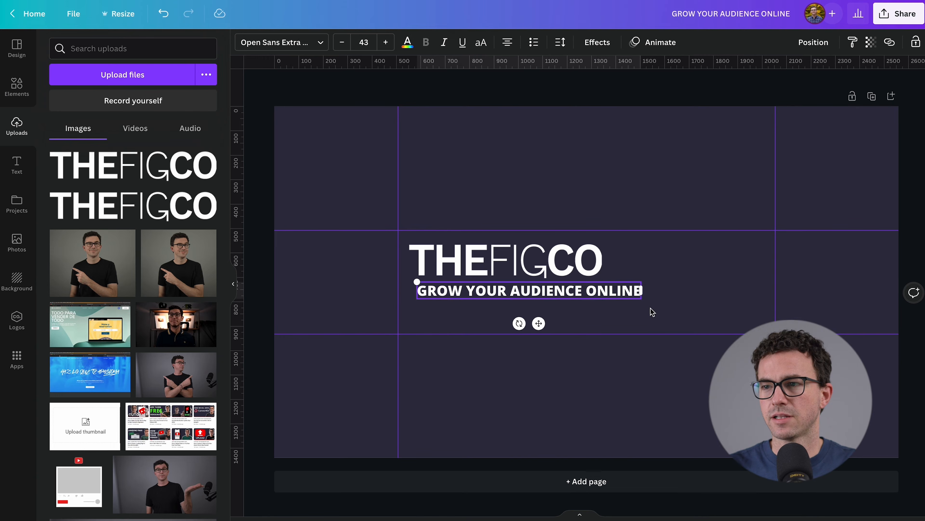
click(648, 274)
drag(621, 291, 602, 282)
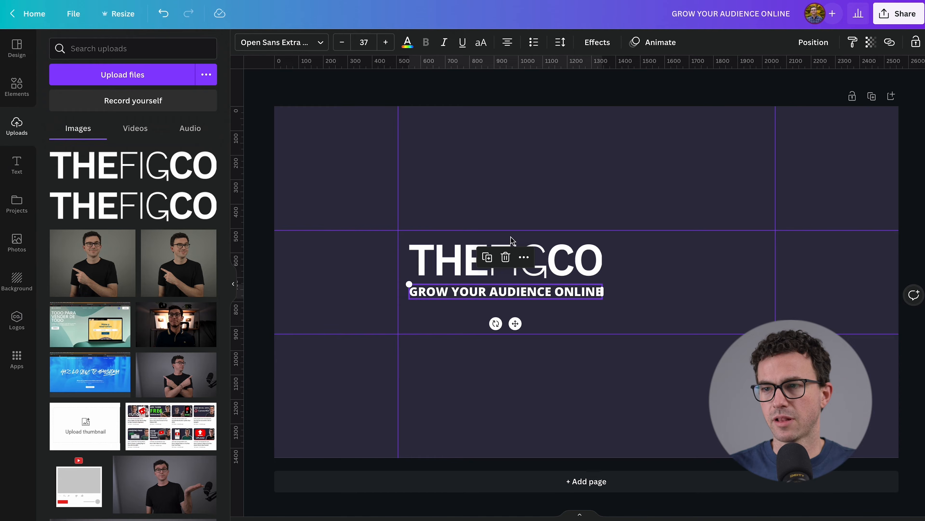
click(549, 202)
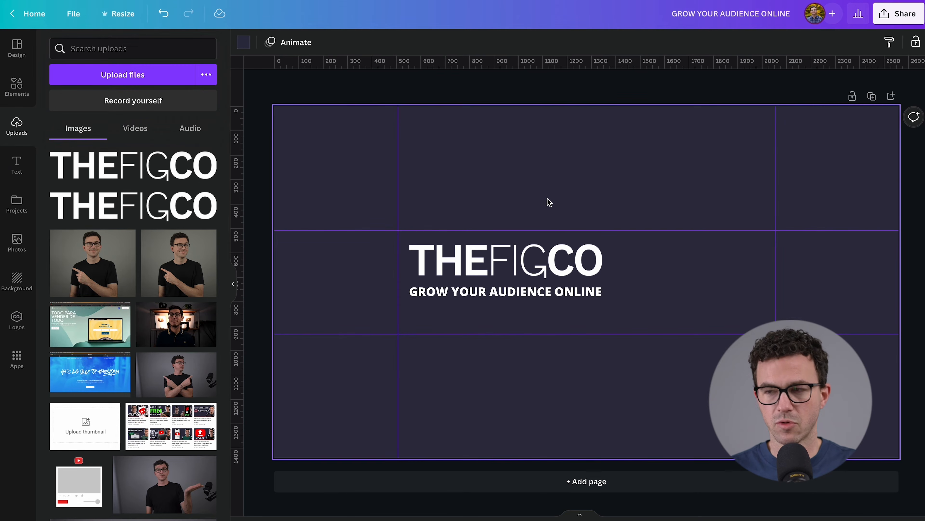
- Add a text box reading "NEW VIDEOS EVERY WEEK" and place it below the tagline
key(t)
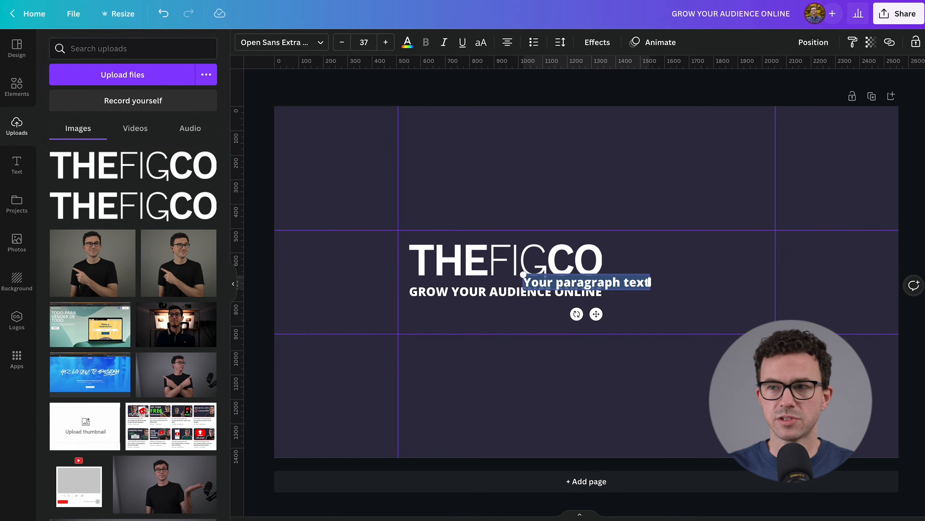
text(NEW)
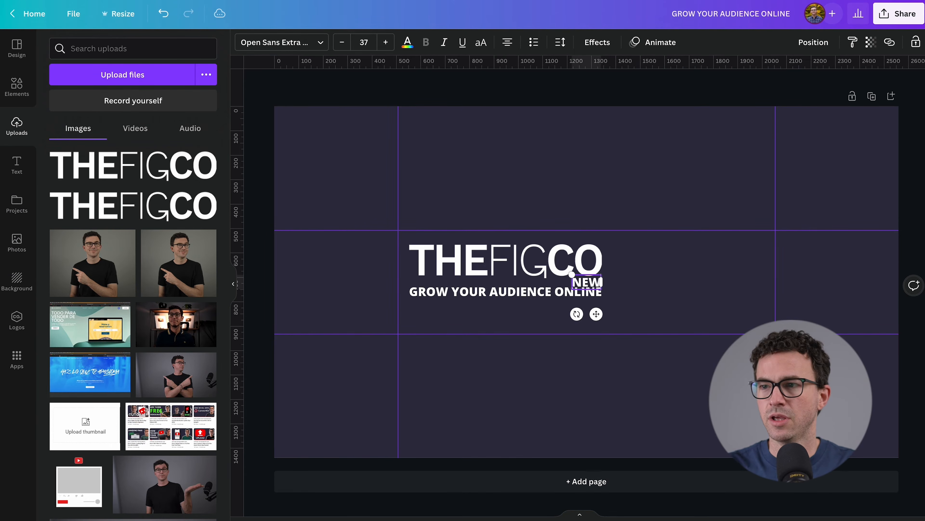
text( VIDEOS EVERY WEEK)
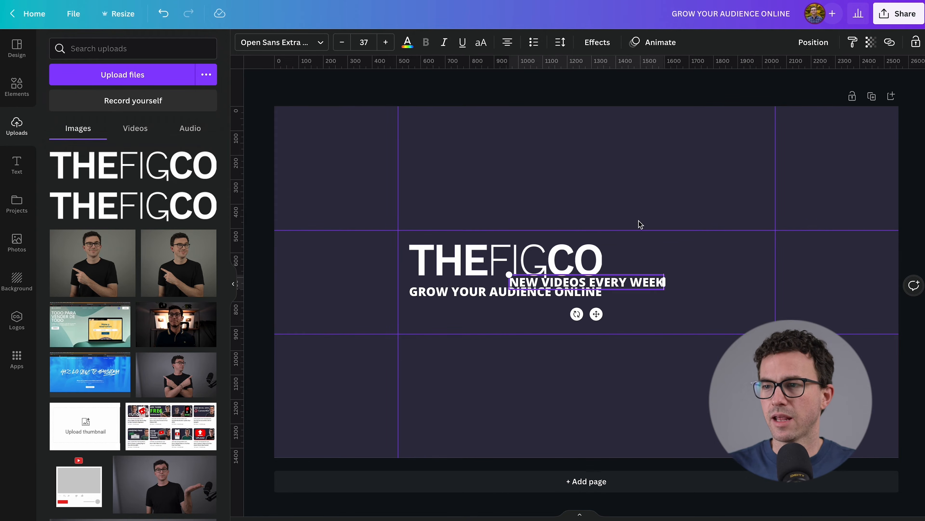
drag(645, 288, 557, 318)
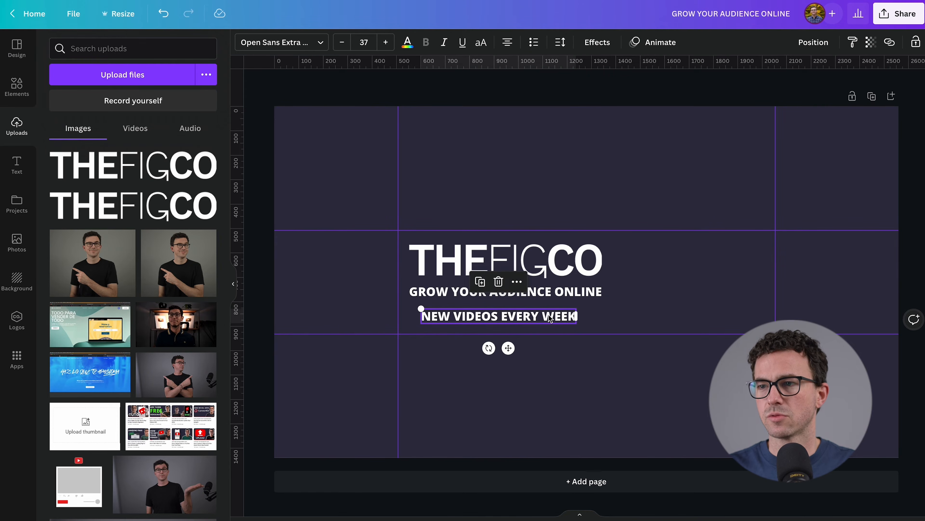
- Give the "NEW VIDEOS EVERY WEEK" text a Background effect with roundness 0, spread 81 and the green brand colour
click(548, 314)
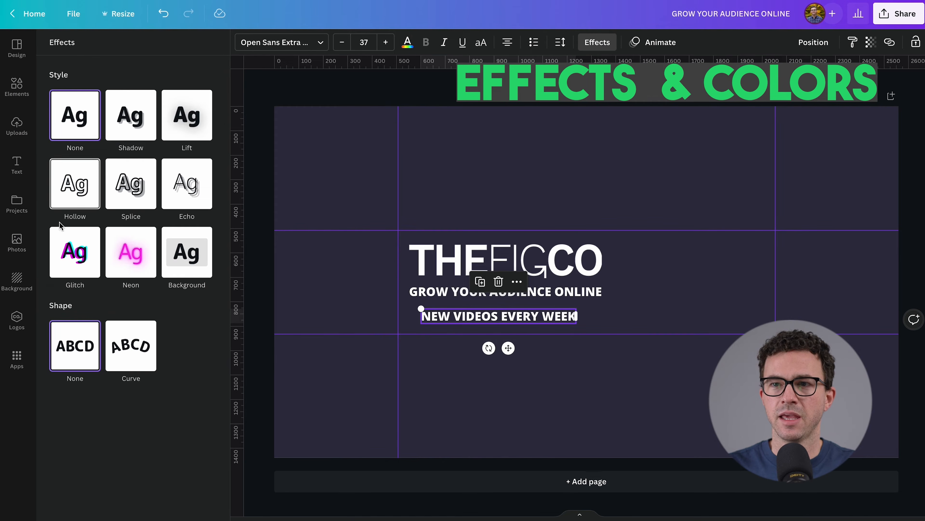
click(187, 251)
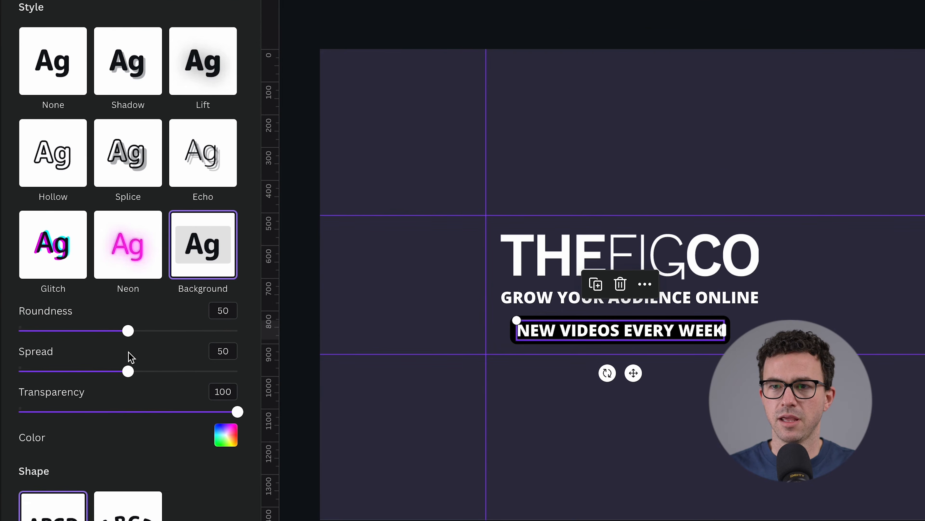
drag(130, 332, 18, 330)
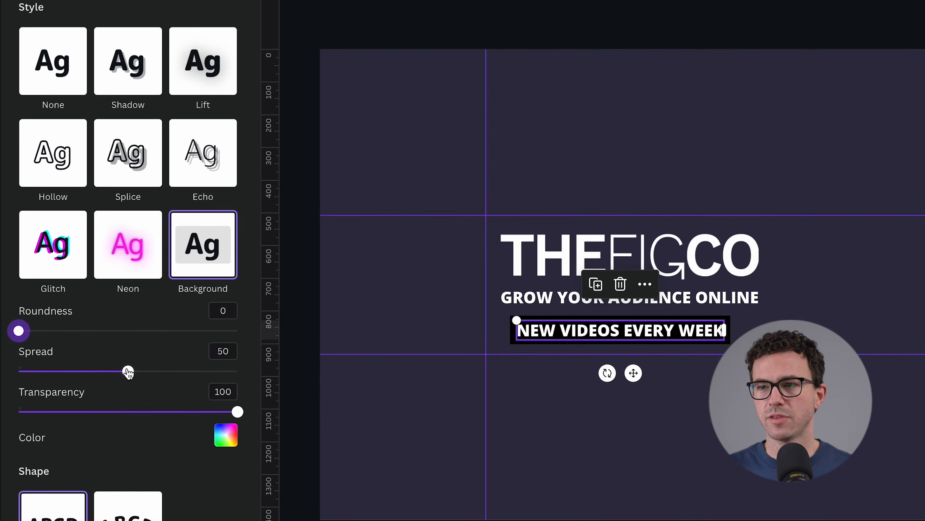
drag(130, 372, 195, 375)
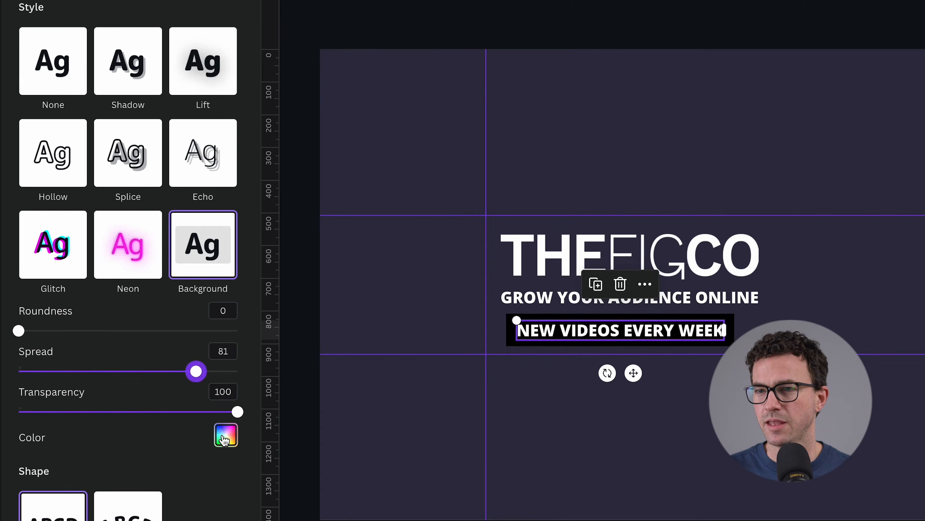
click(226, 436)
click(137, 286)
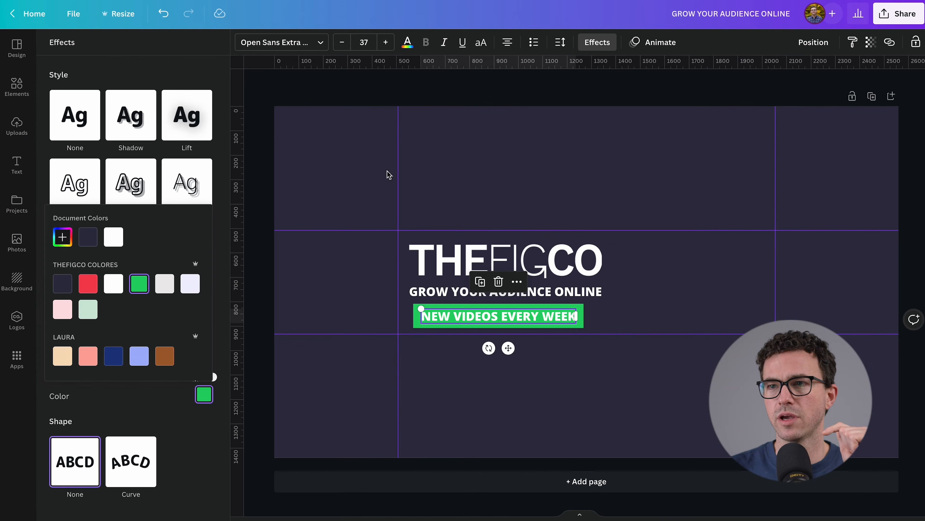
- Recolour the "NEW VIDEOS EVERY WEEK" lettering with the dark navy brand colour
click(408, 42)
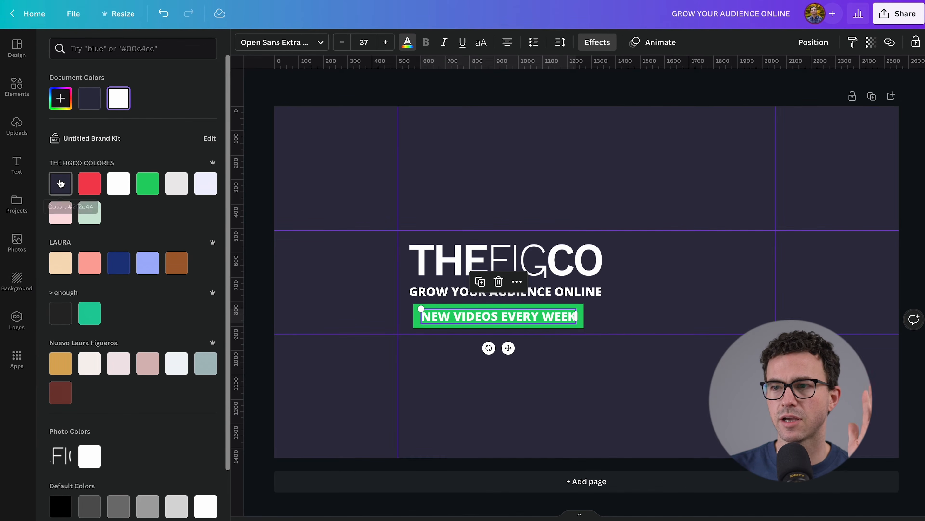
click(62, 179)
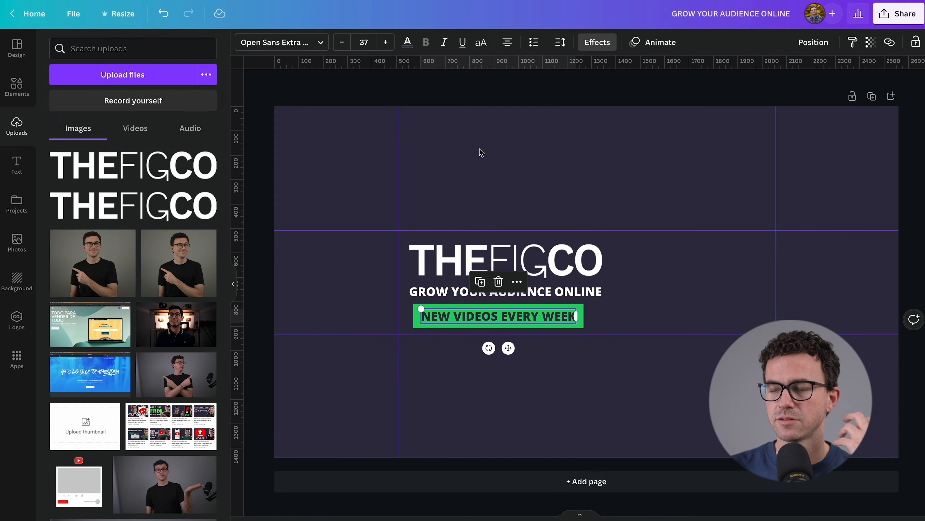
click(496, 148)
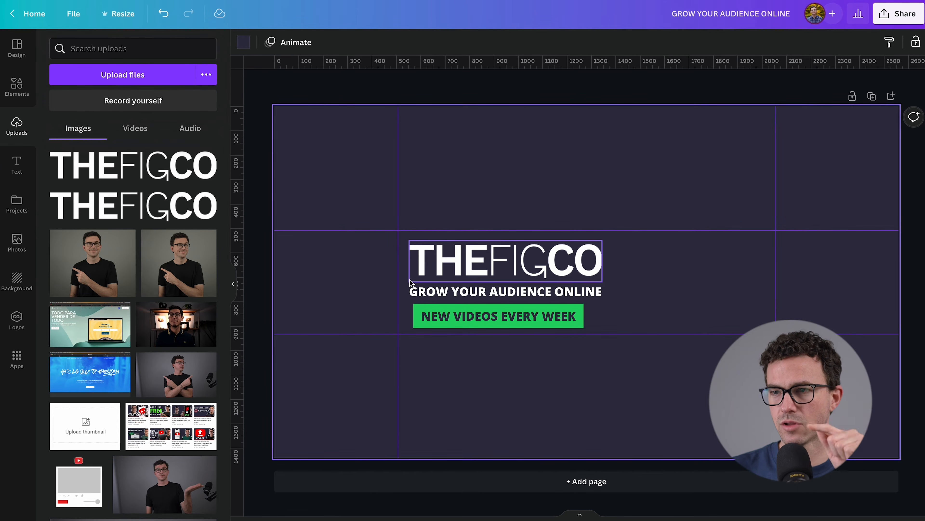
- Centre the green "NEW VIDEOS EVERY WEEK" label under the tagline and nudge the logo, tagline and label slightly upward
click(470, 307)
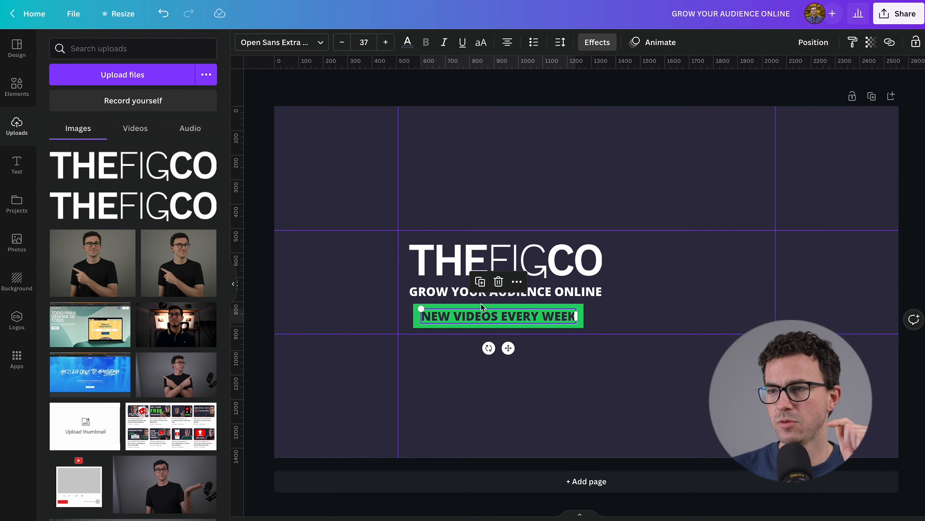
mouse_move(449, 314)
mouse_down()
mouse_move(471, 314)
mouse_move(474, 264)
mouse_move(460, 330)
mouse_move(459, 315)
mouse_up()
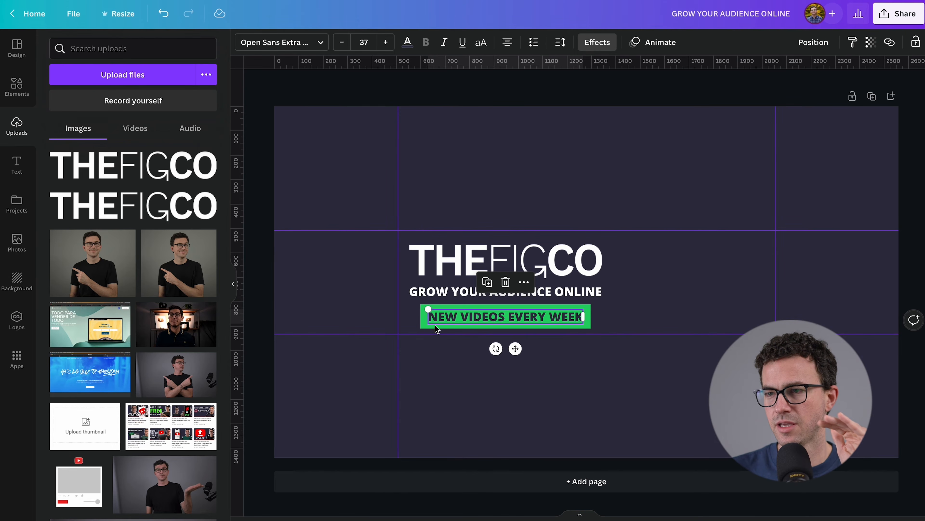
click(442, 265)
drag(442, 265, 439, 257)
drag(432, 290, 432, 285)
drag(428, 316, 428, 314)
click(479, 204)
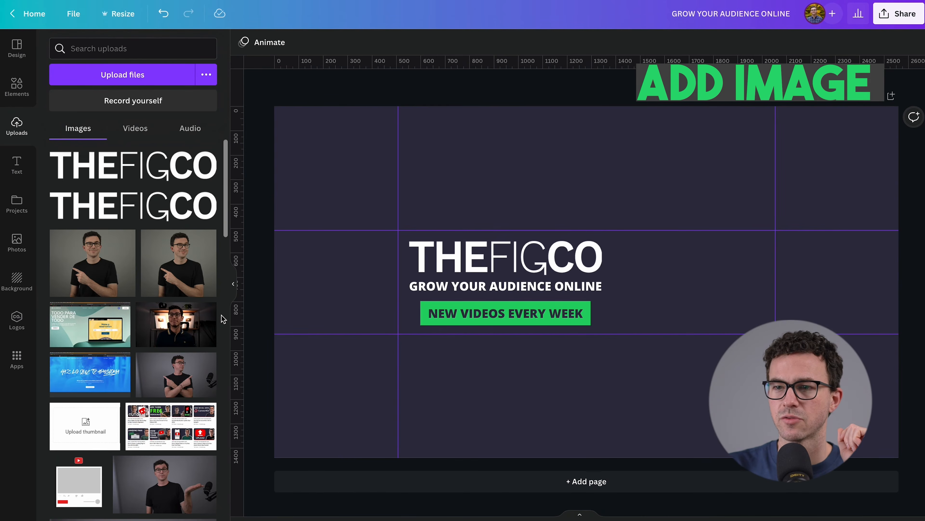
- Insert the uploaded photo of the man in a black T-shirt pointing and looking up sideways, and remove its background
scroll(222, 319, down, 4)
click(130, 376)
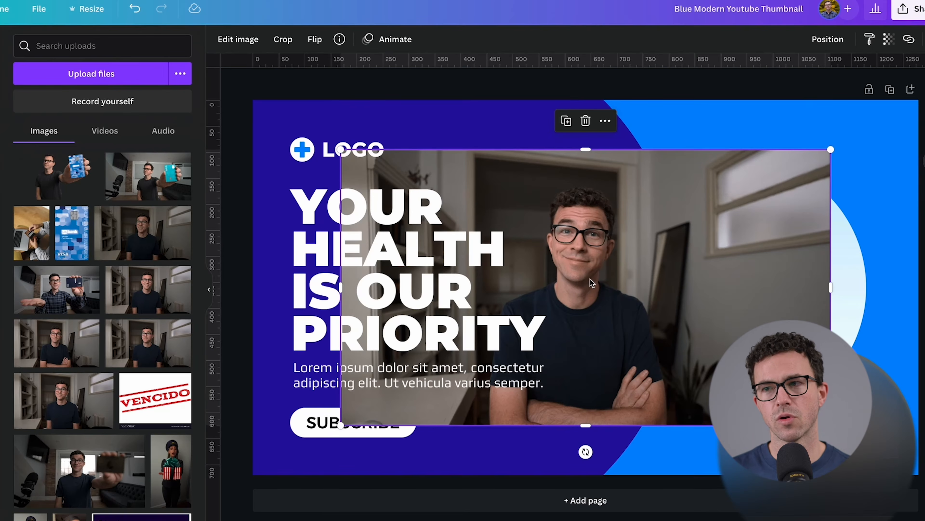
drag(148, 289, 720, 284)
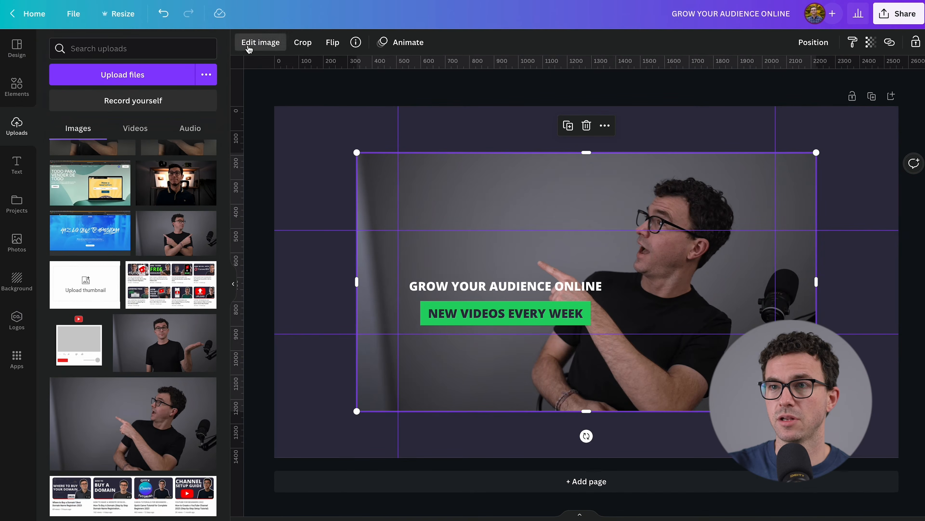
click(251, 43)
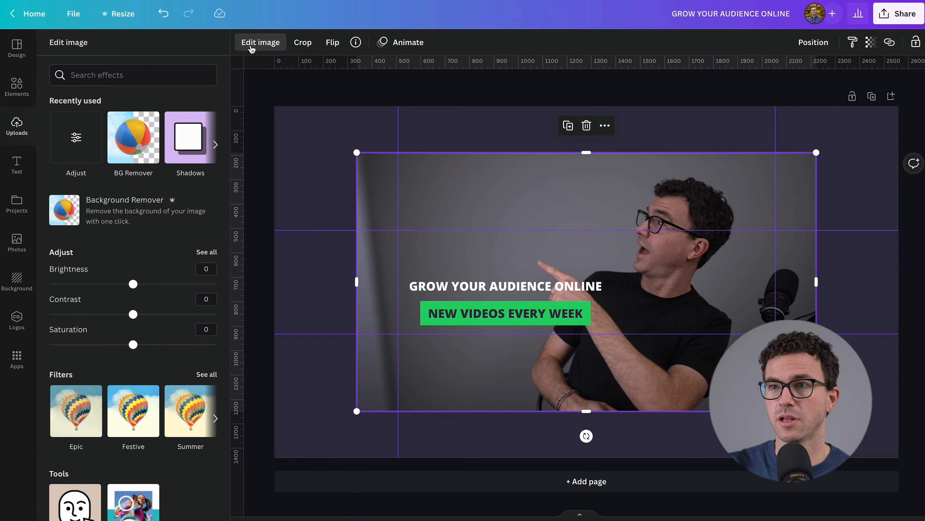
click(133, 138)
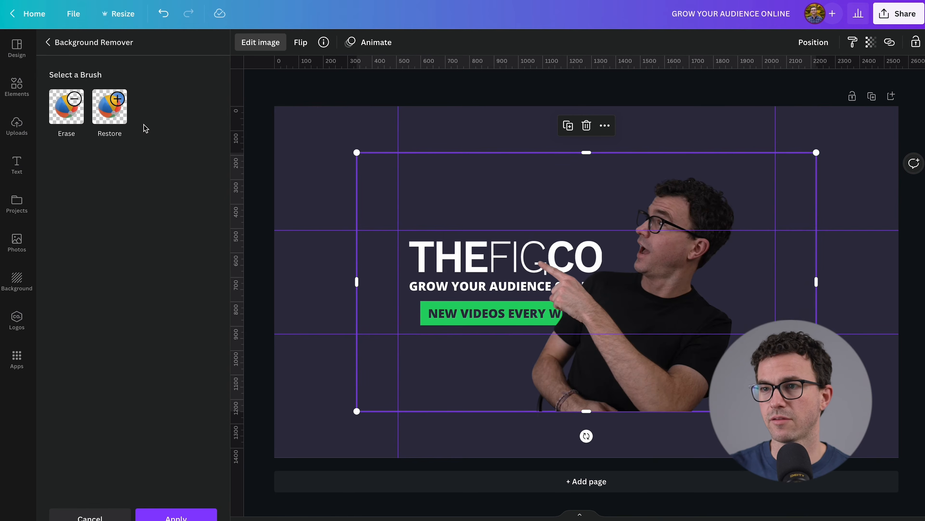
- Scale the cut-out photo down beside the text within the safe area and crop its bottom edge to the lower guide
drag(356, 152, 490, 185)
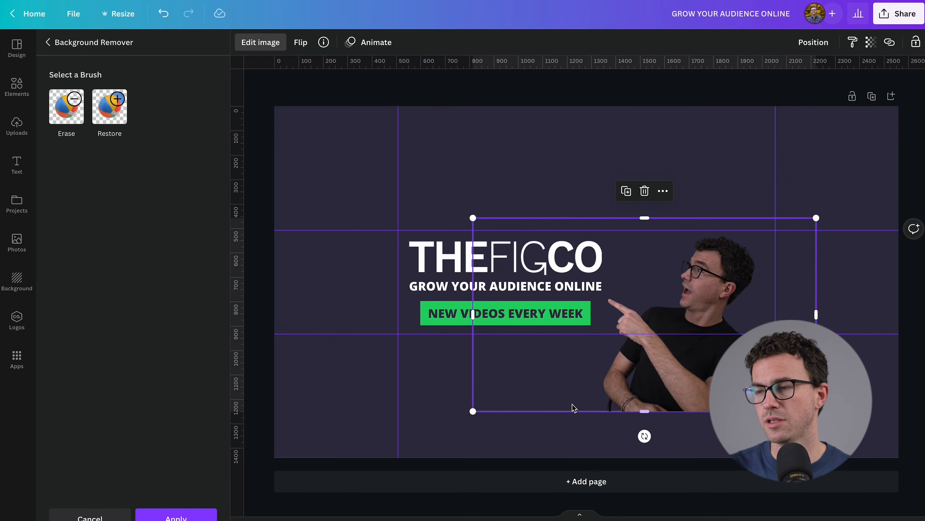
drag(473, 411, 541, 349)
drag(708, 345, 690, 342)
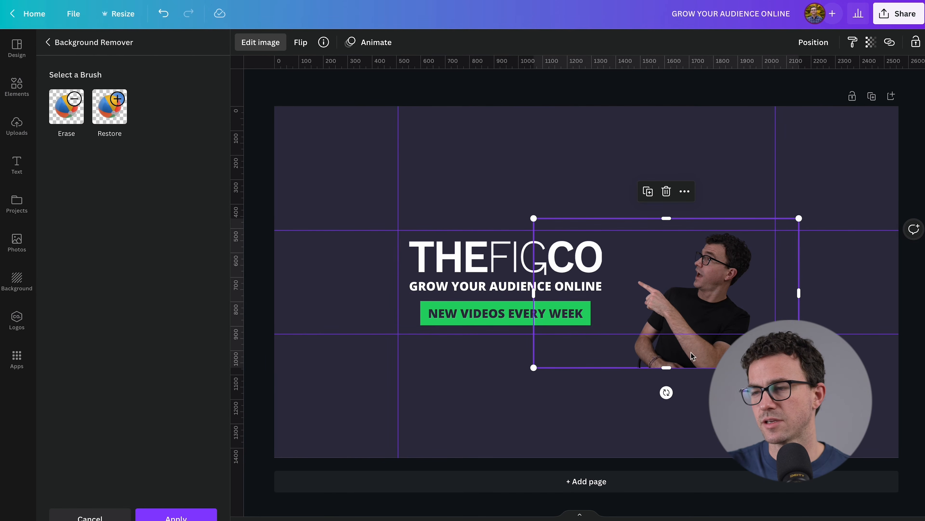
click(464, 384)
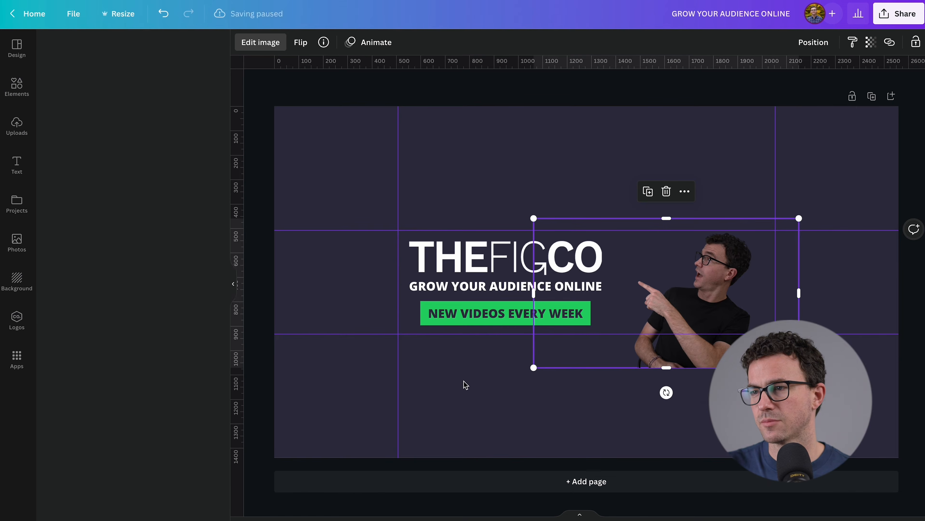
click(547, 404)
click(669, 367)
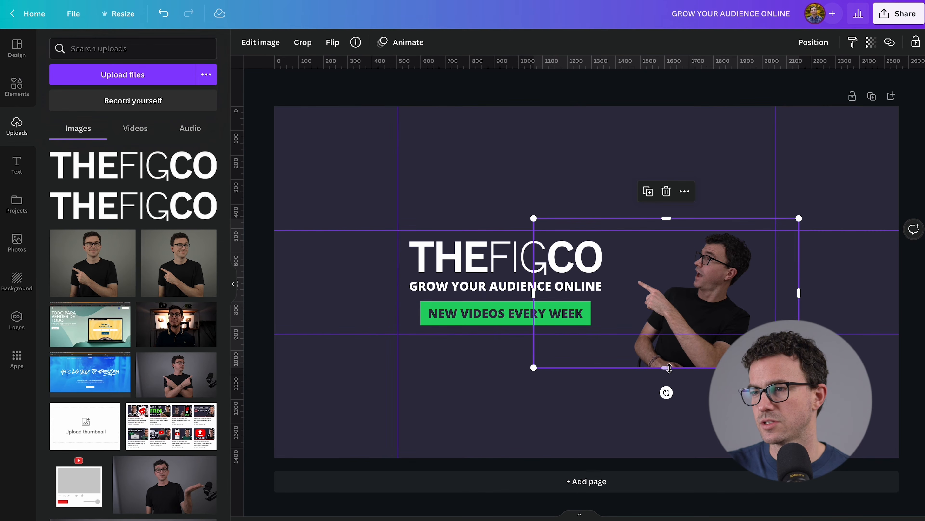
drag(667, 367, 671, 332)
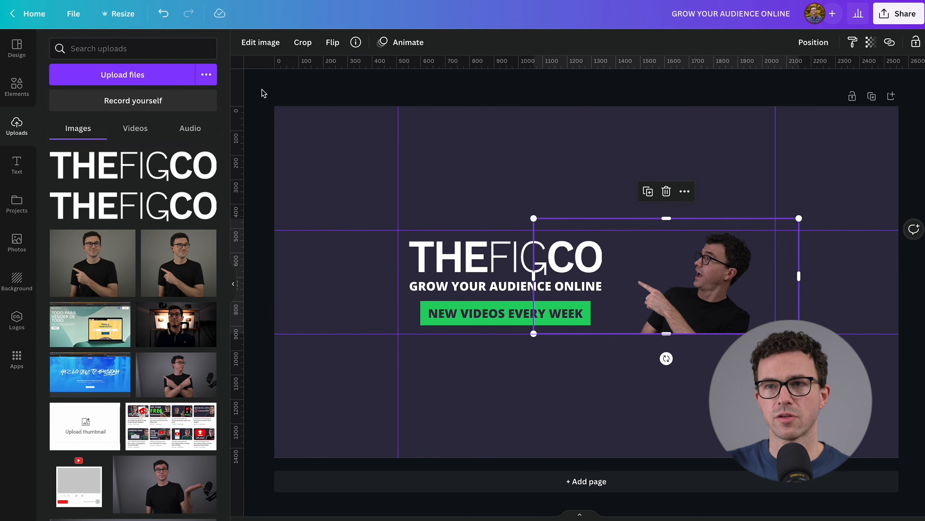
- Adjust the photo to brightness 15, contrast 13 and saturation 13, and lower its warmth slightly
click(267, 46)
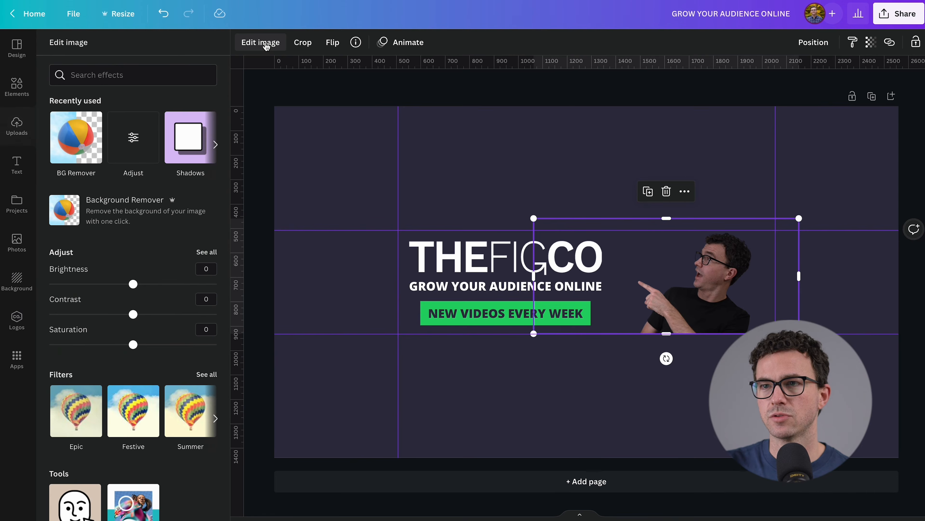
click(133, 146)
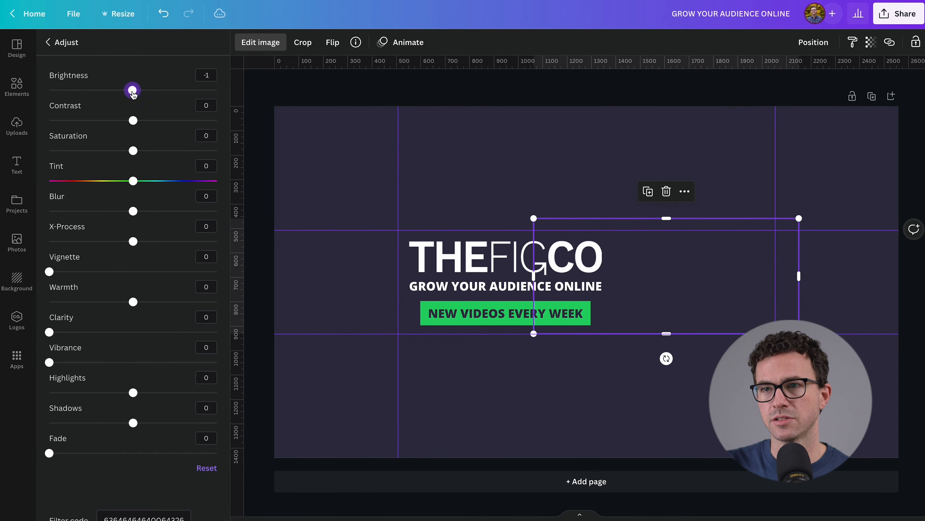
drag(141, 94, 144, 121)
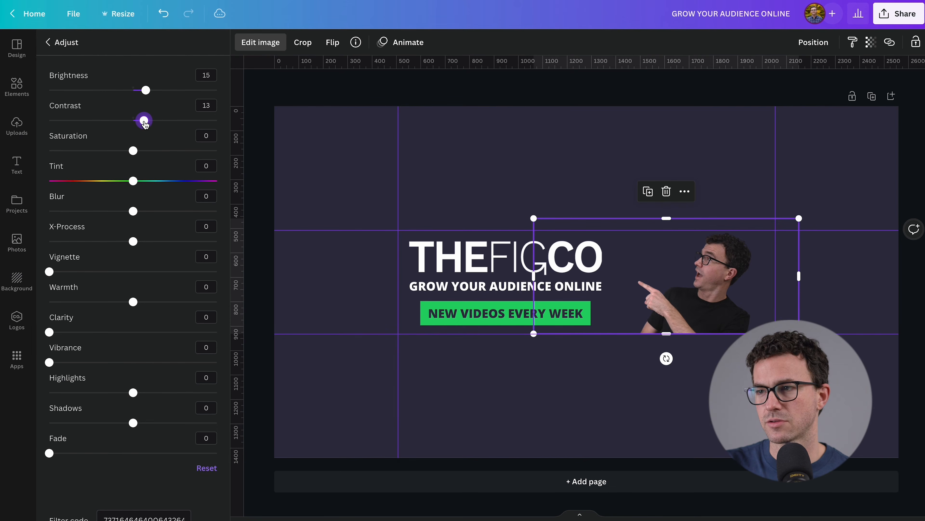
drag(133, 154, 145, 155)
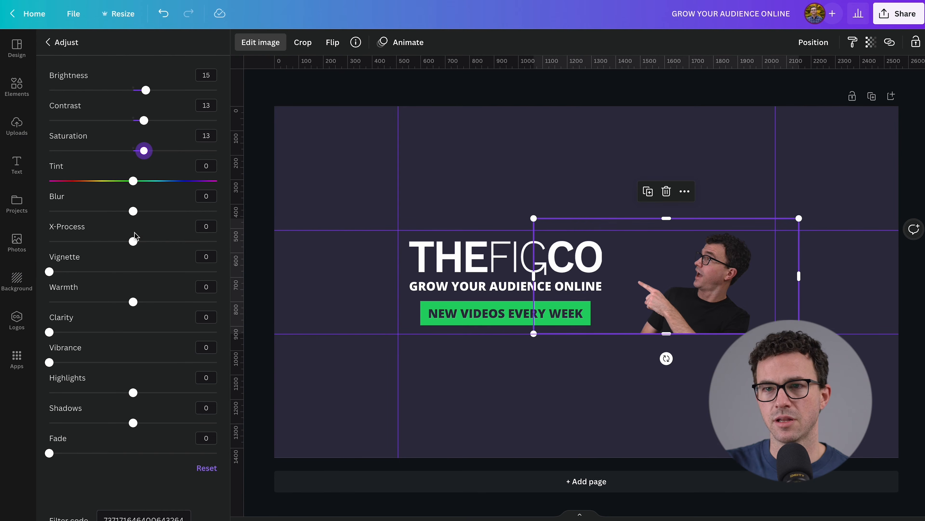
drag(133, 304, 127, 303)
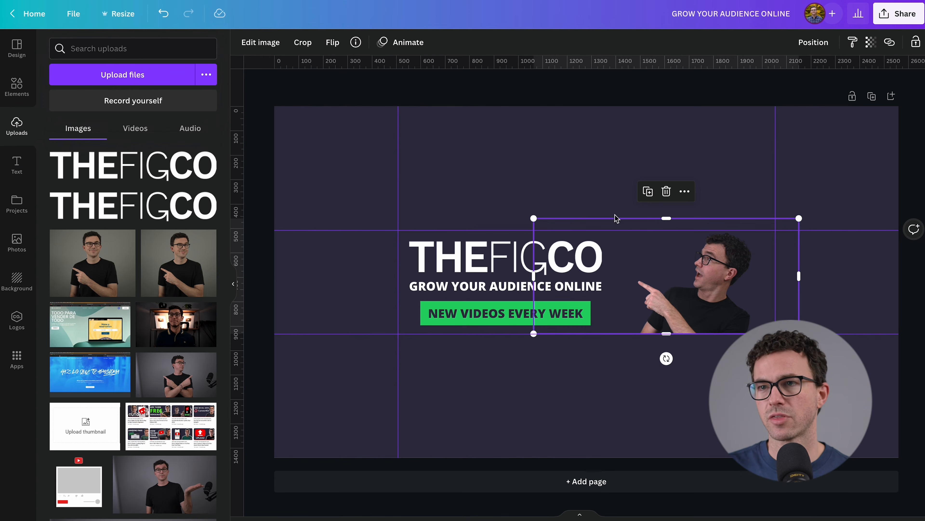
- Apply a Glow shadow to the cut-out photo with size 7 and transparency 100
click(261, 43)
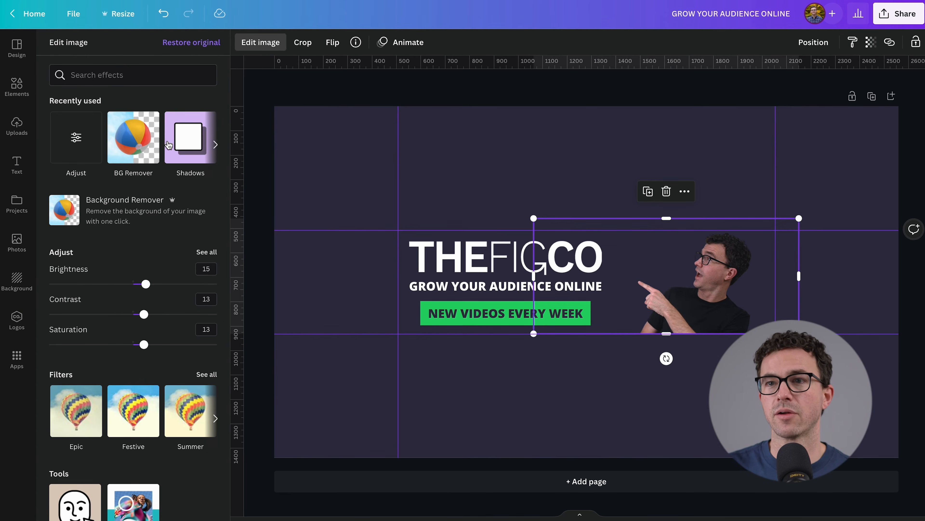
click(184, 140)
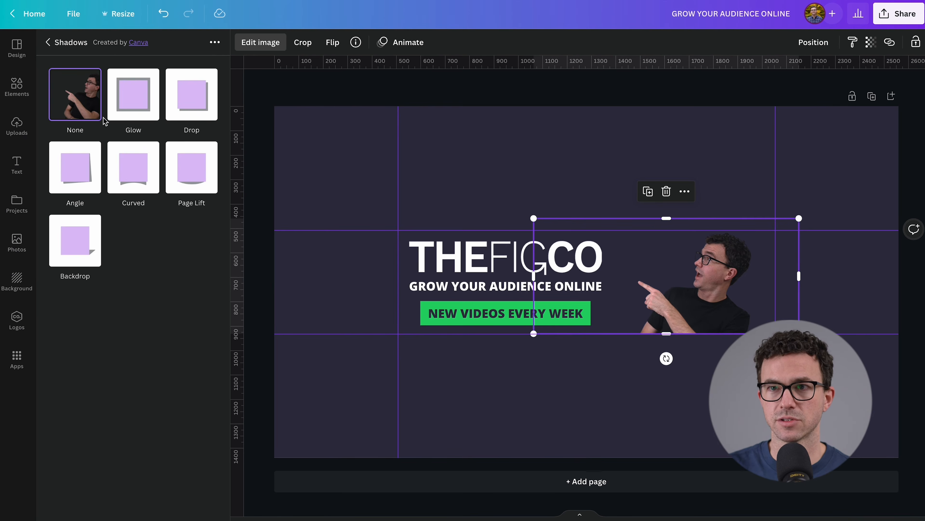
click(137, 97)
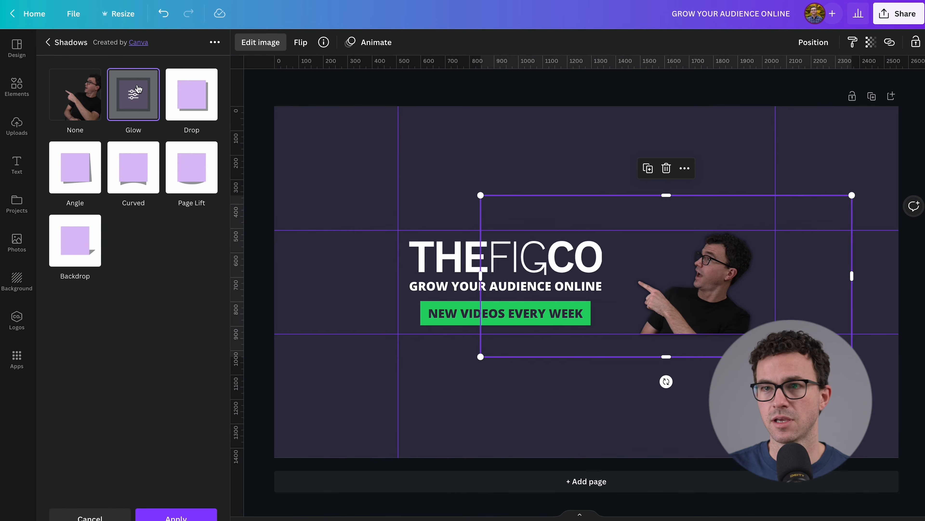
click(126, 99)
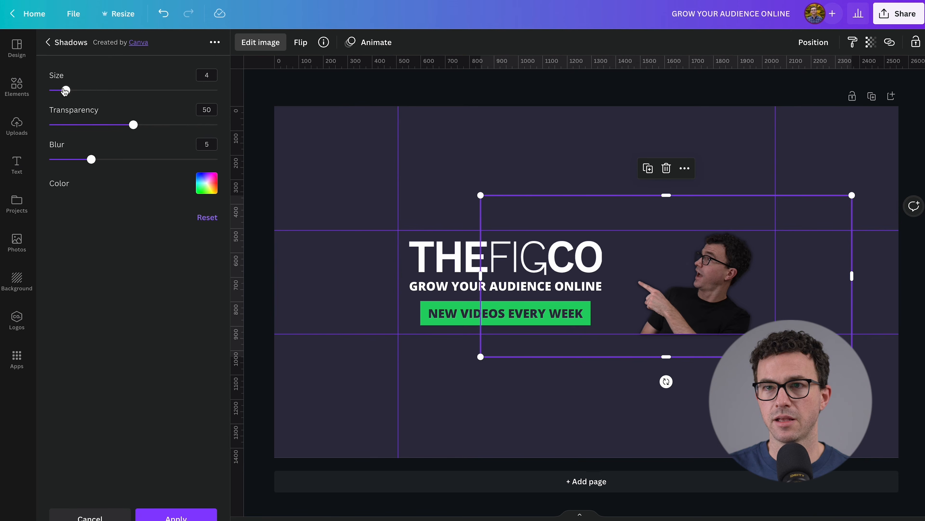
drag(65, 90, 80, 92)
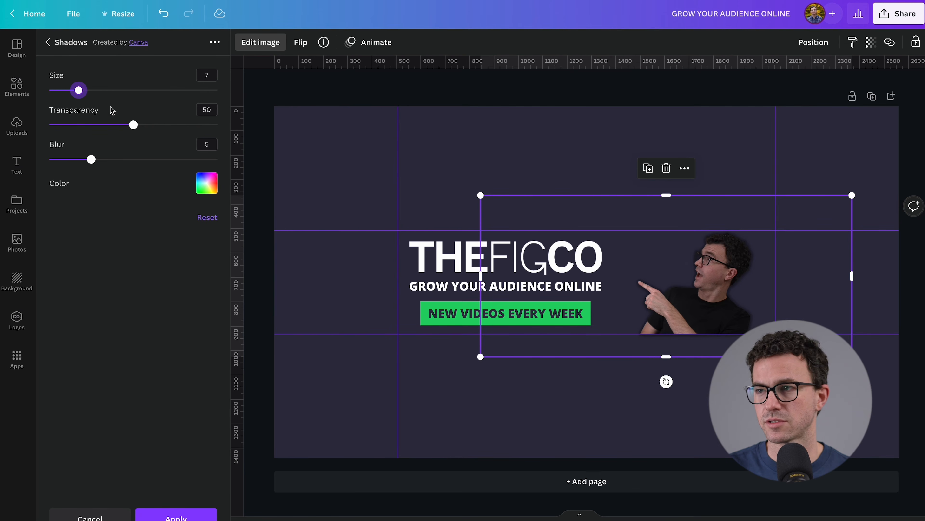
drag(135, 125, 218, 125)
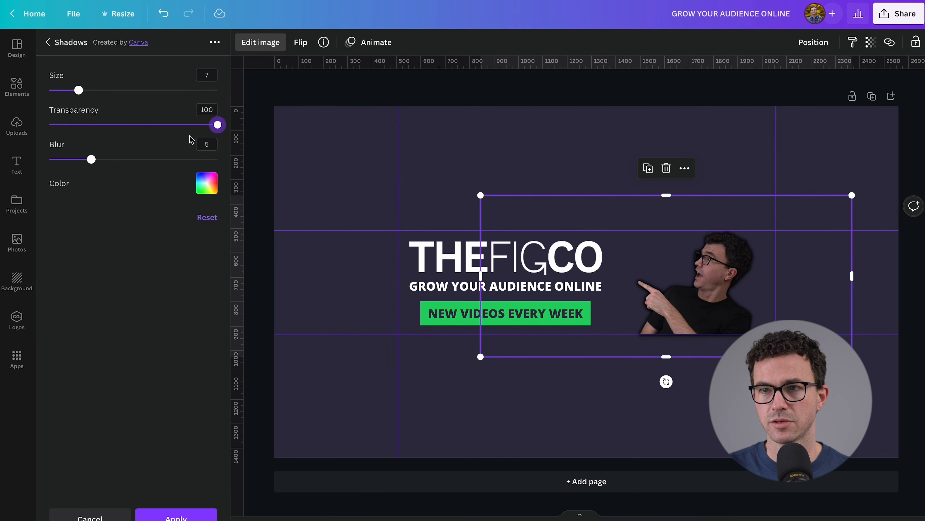
- Turn the glow into a solid white outline by setting its blur to 0 and its colour to white
drag(91, 161, 33, 160)
click(207, 185)
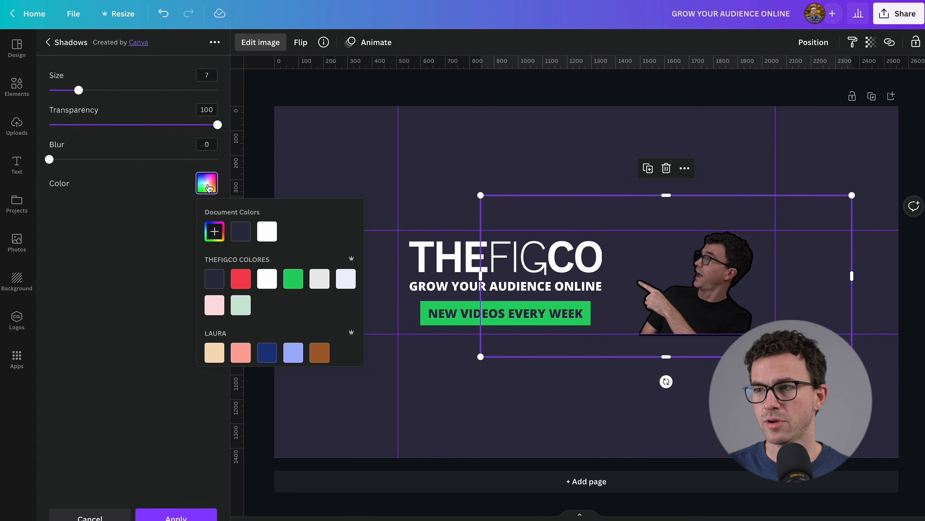
click(267, 231)
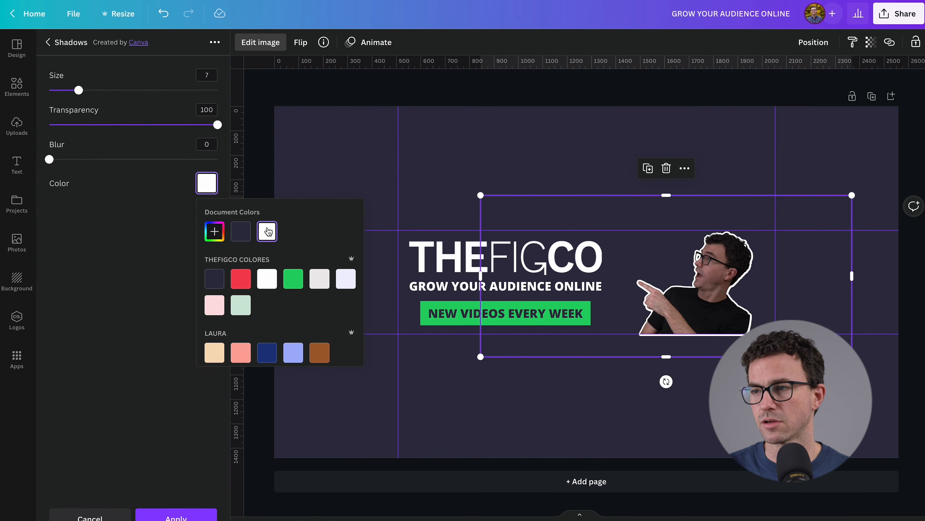
key(Escape)
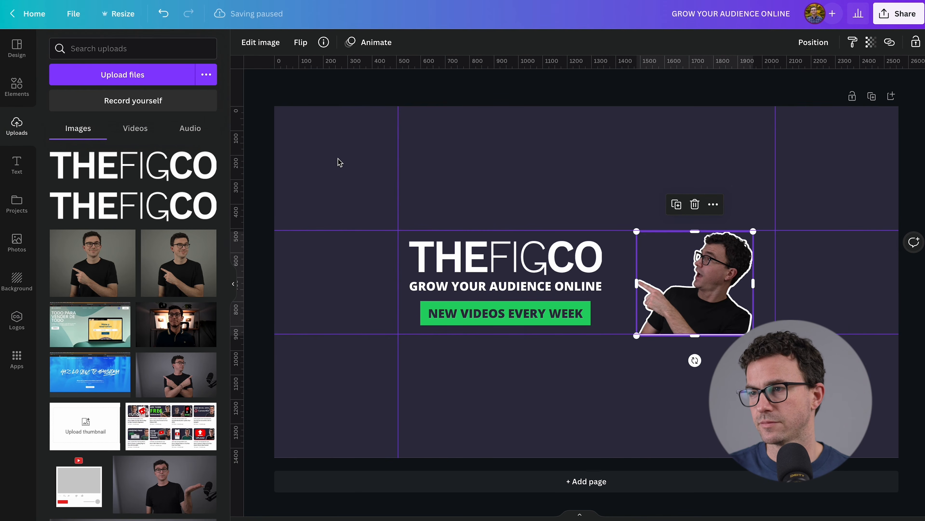
click(338, 162)
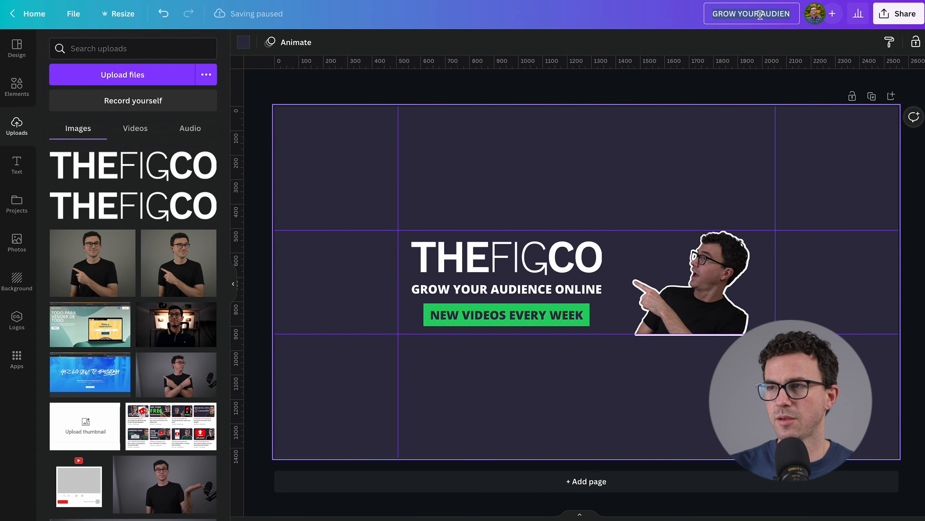
- Rename the design as "THEFIGCO BANNER 2023"
key(BackSpace)
text(THEFIG)
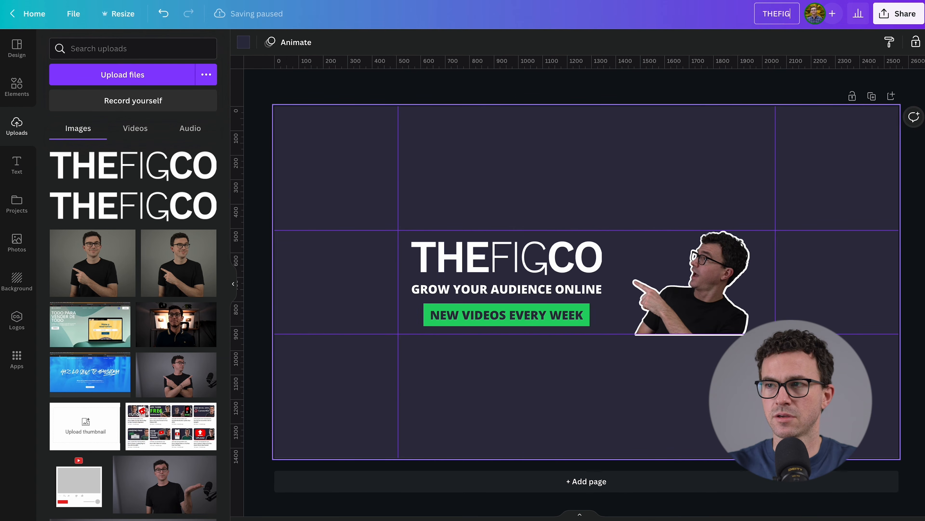
text(CO BANNER 2023)
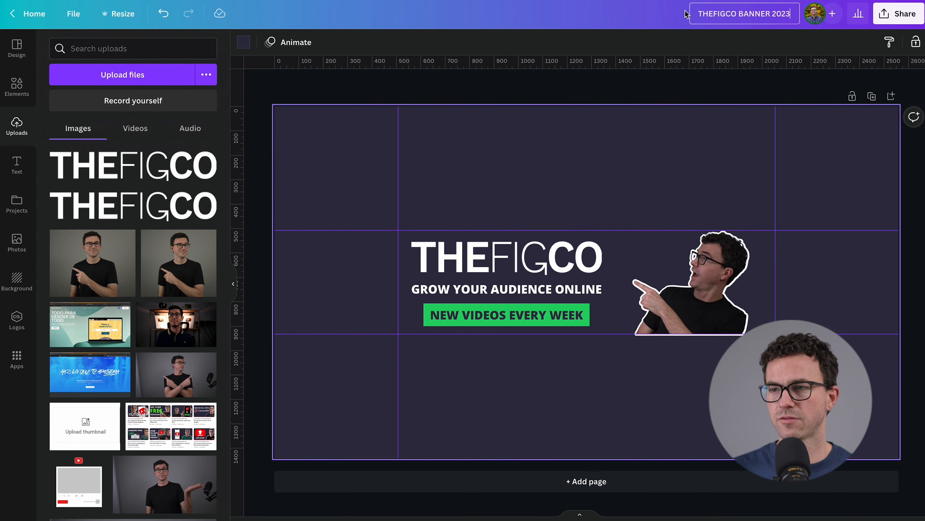
click(667, 17)
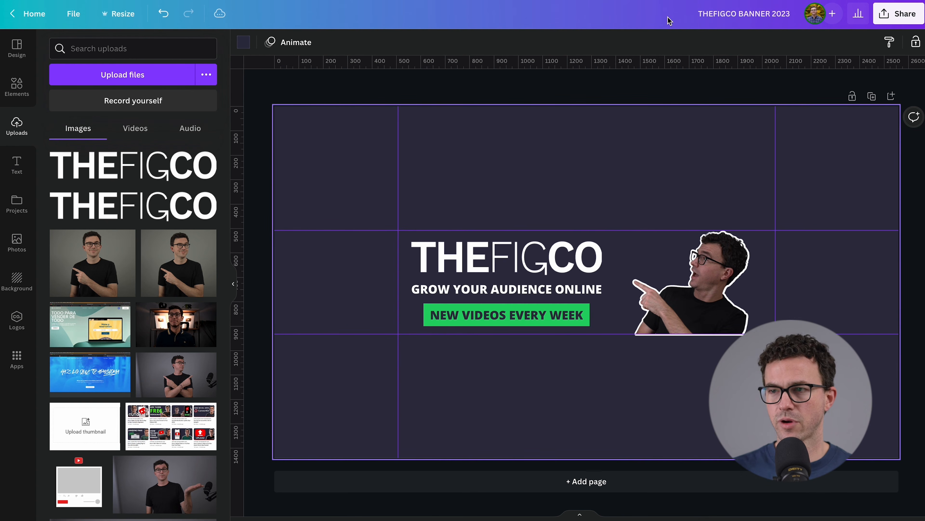